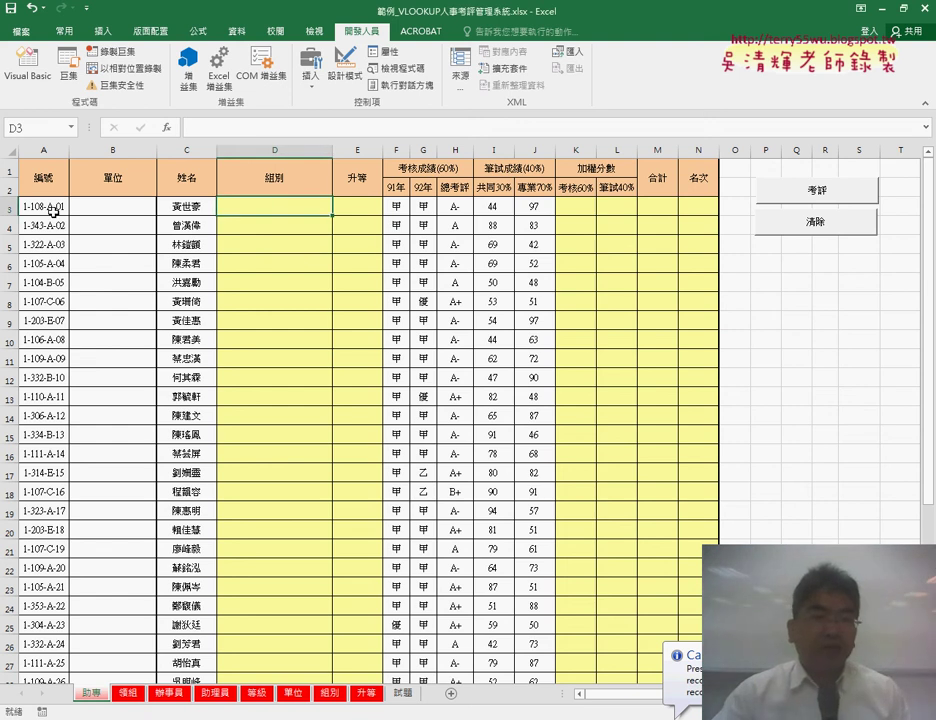
# Review the group codes A through E on the 組別 sheet, then return to the personnel sheet.
pyautogui.click(336, 695)
pyautogui.moveTo(87, 208); pyautogui.dragTo(58, 295)
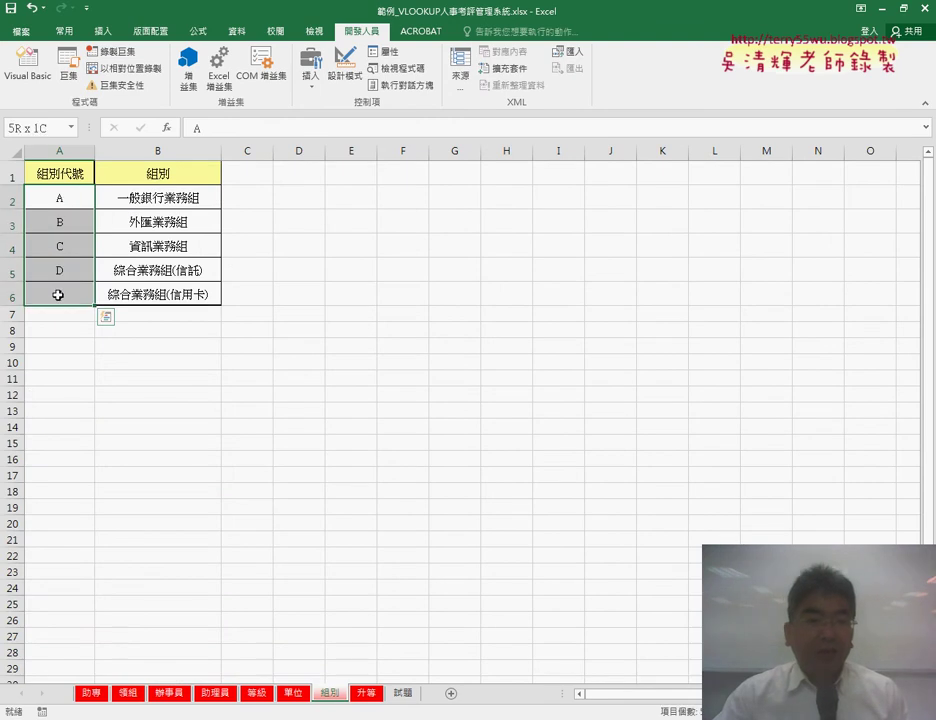
pyautogui.click(91, 693)
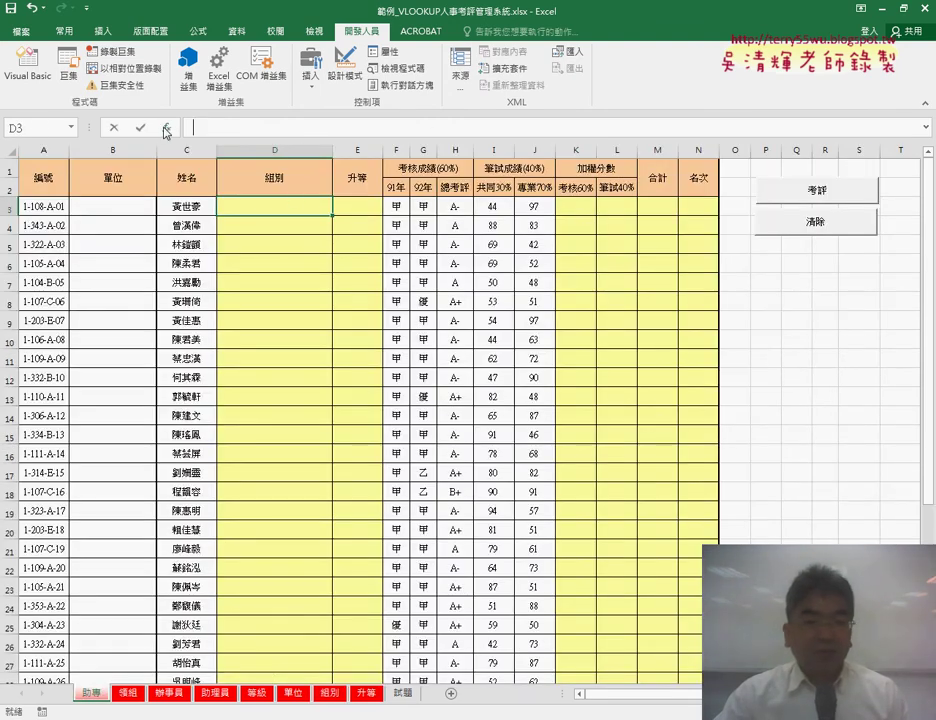
# Enter =MID(A3,7,1) in D3 to pull the group code letter from character 7.
pyautogui.click(166, 129)
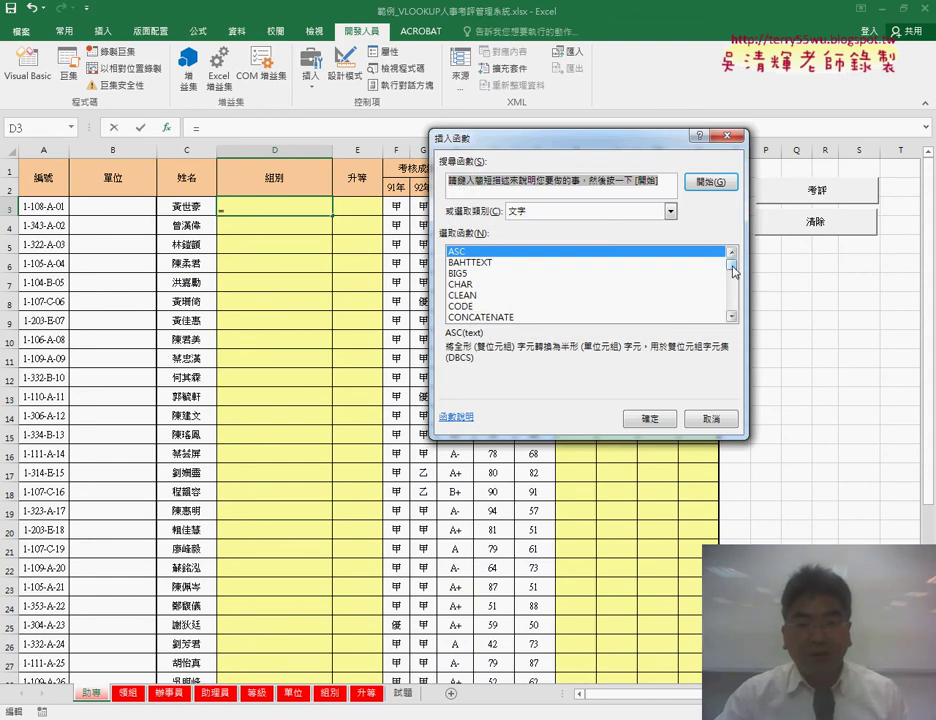
pyautogui.moveTo(734, 270); pyautogui.dragTo(703, 291)
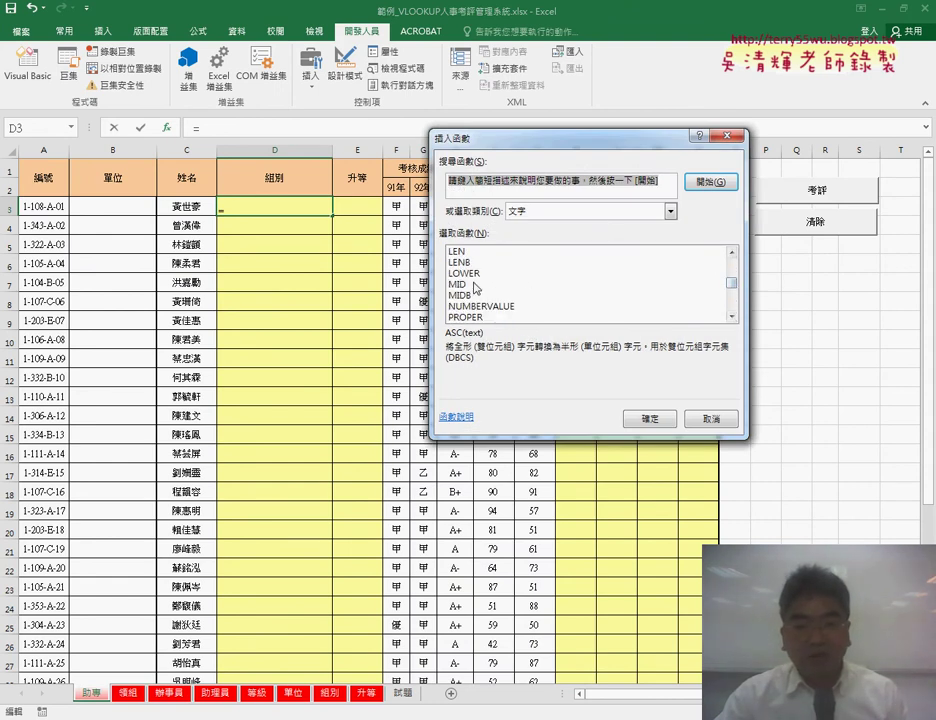
pyautogui.doubleClick(476, 285)
pyautogui.click(49, 206)
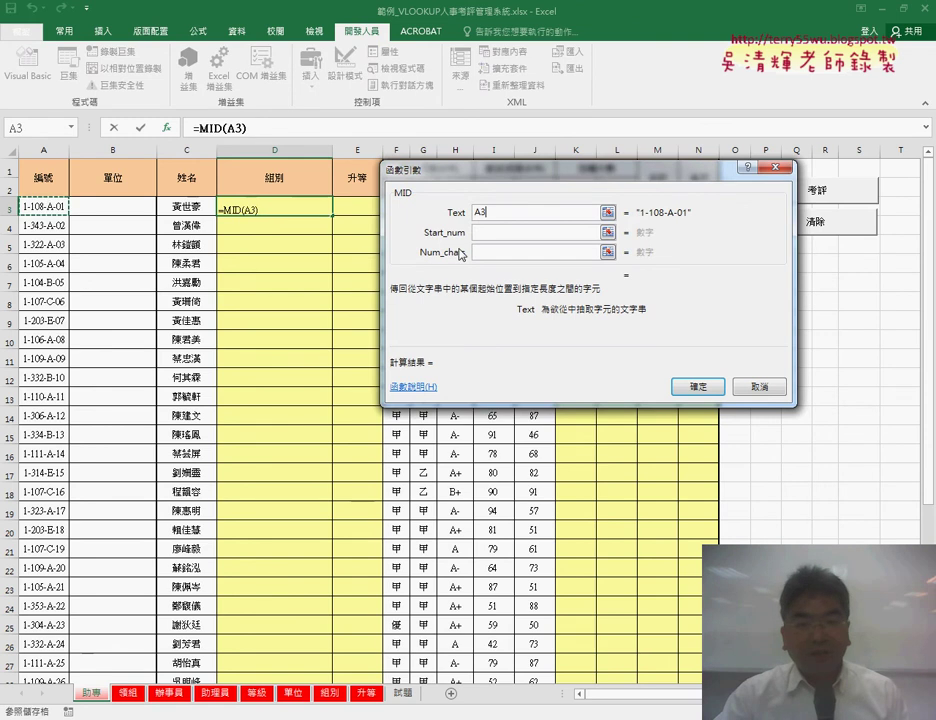
pyautogui.click(515, 231)
pyautogui.write('7')
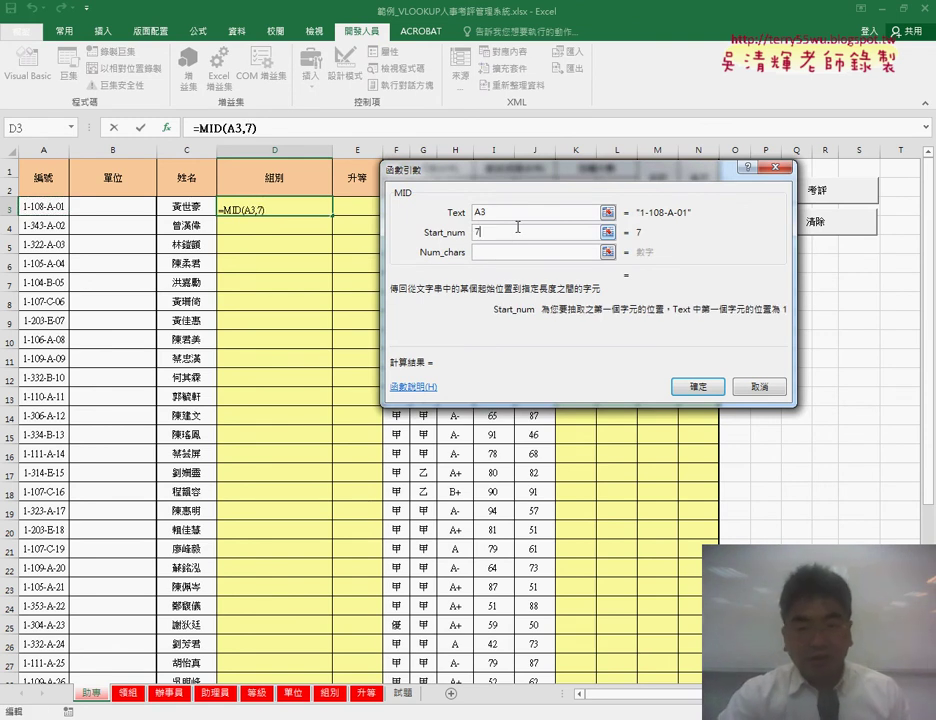
pyautogui.press('Tab')
pyautogui.write('1')
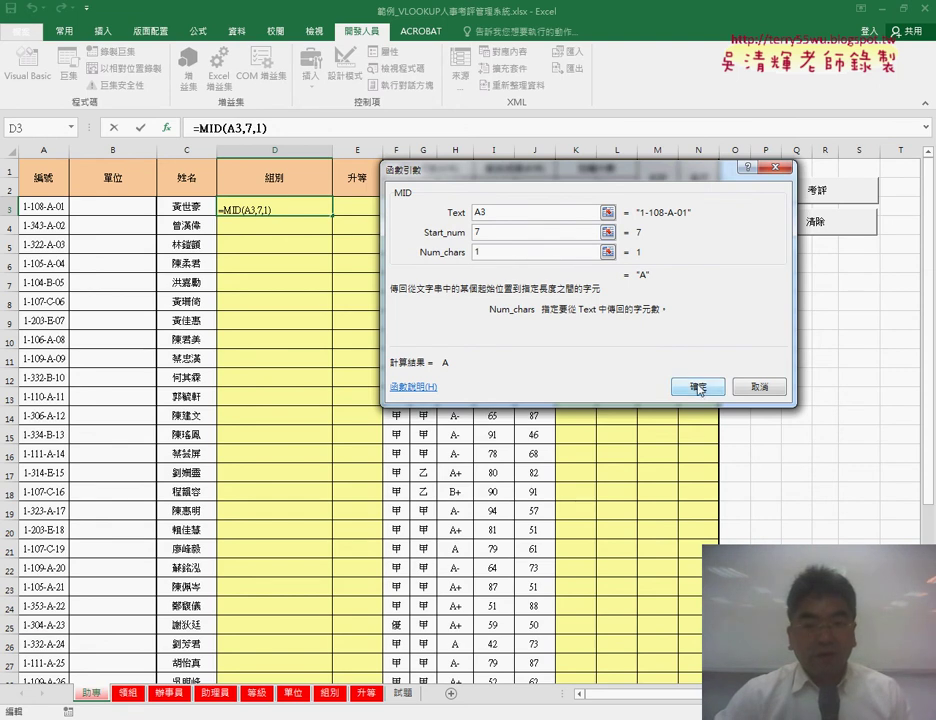
# Confirm the MID formula in D3, then cut MID(A3,7,1) out of it.
pyautogui.click(693, 385)
pyautogui.click(206, 124)
pyautogui.rightClick(217, 125)
pyautogui.click(258, 135)
# Start a VLOOKUP in D3 with lookup value MID(A3,7,1) and the 組別 named range as table.
pyautogui.click(166, 128)
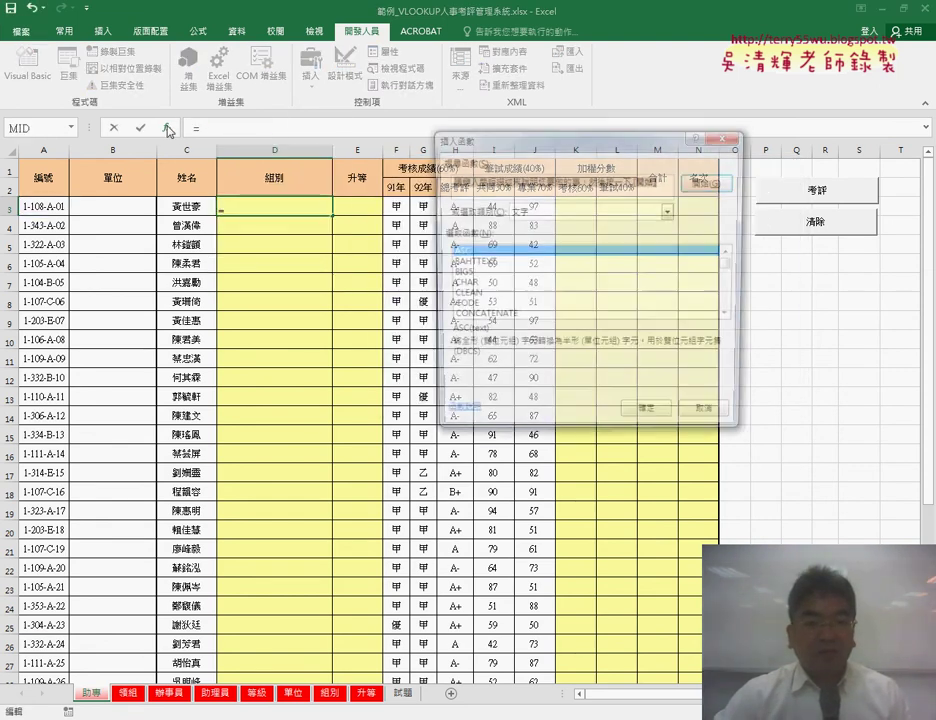
pyautogui.click(565, 212)
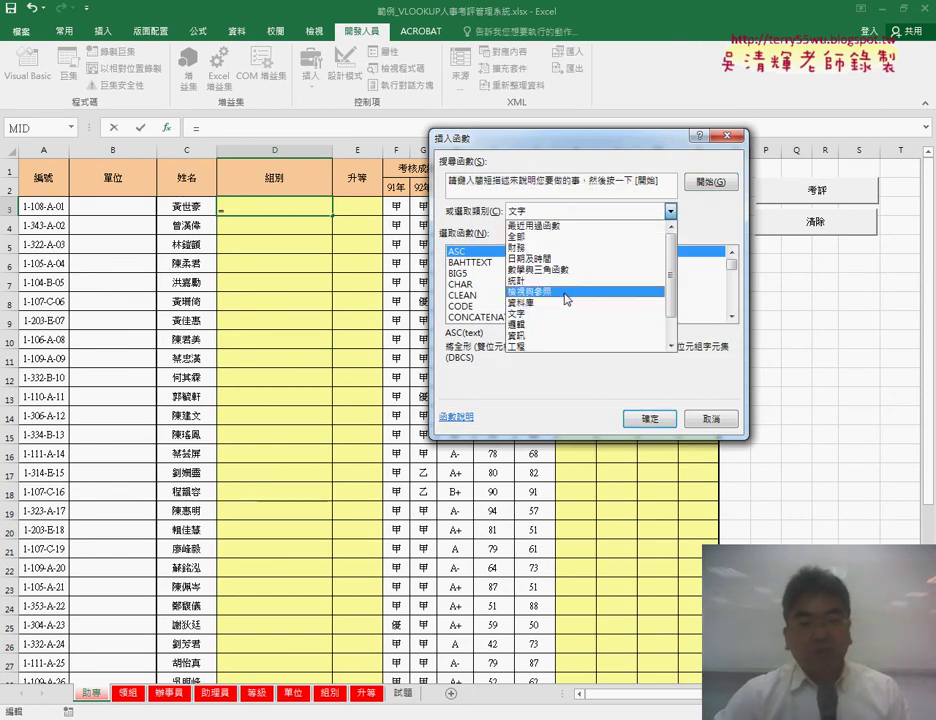
pyautogui.click(550, 226)
pyautogui.doubleClick(478, 262)
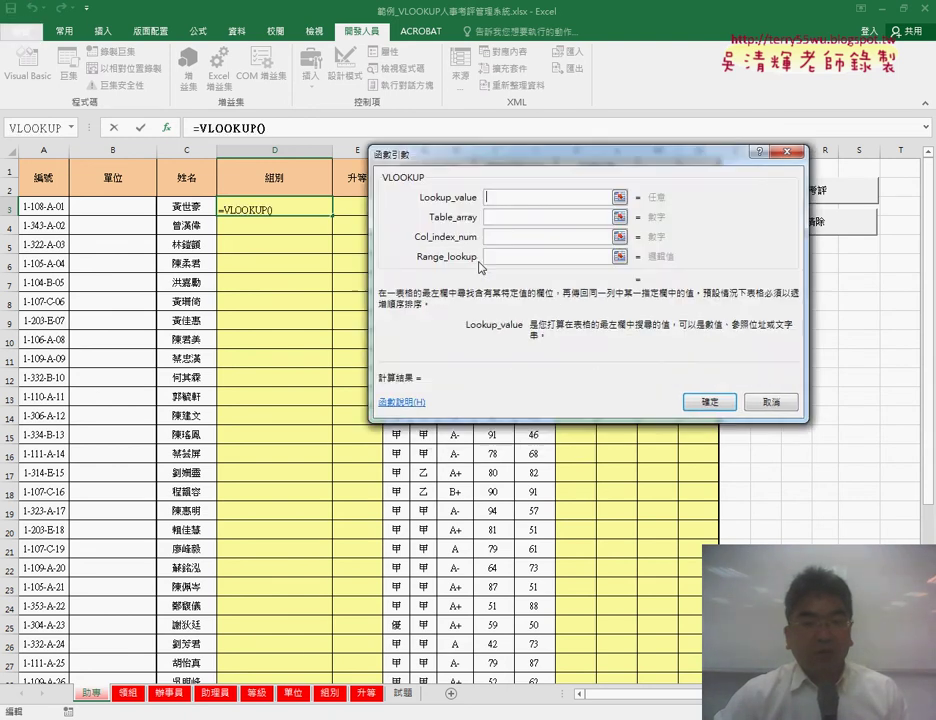
pyautogui.moveTo(512, 167); pyautogui.dragTo(560, 164)
pyautogui.rightClick(548, 192)
pyautogui.click(578, 247)
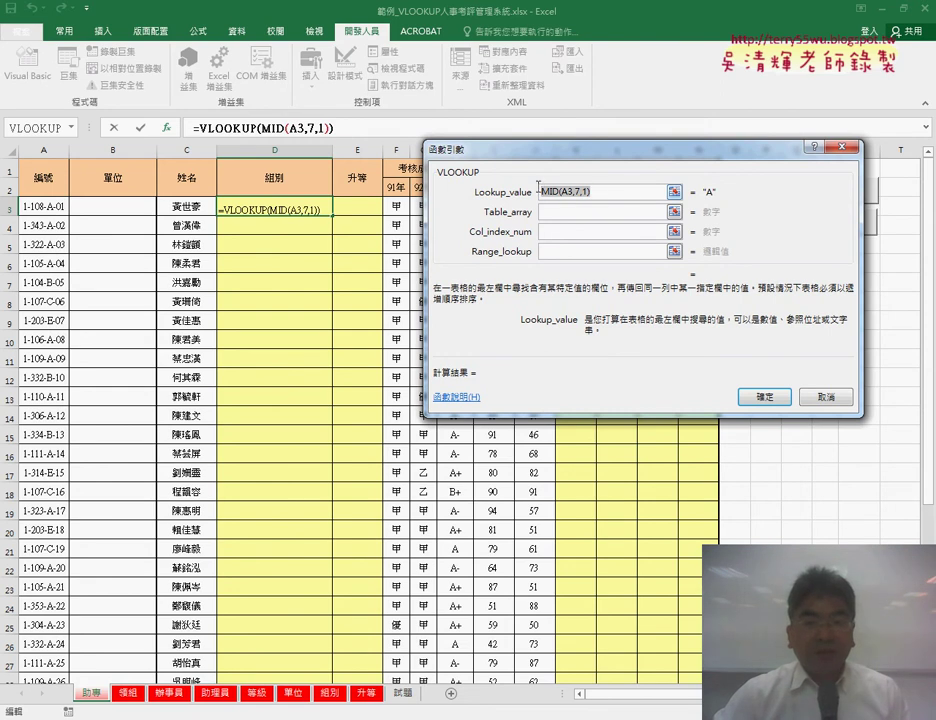
pyautogui.click(596, 213)
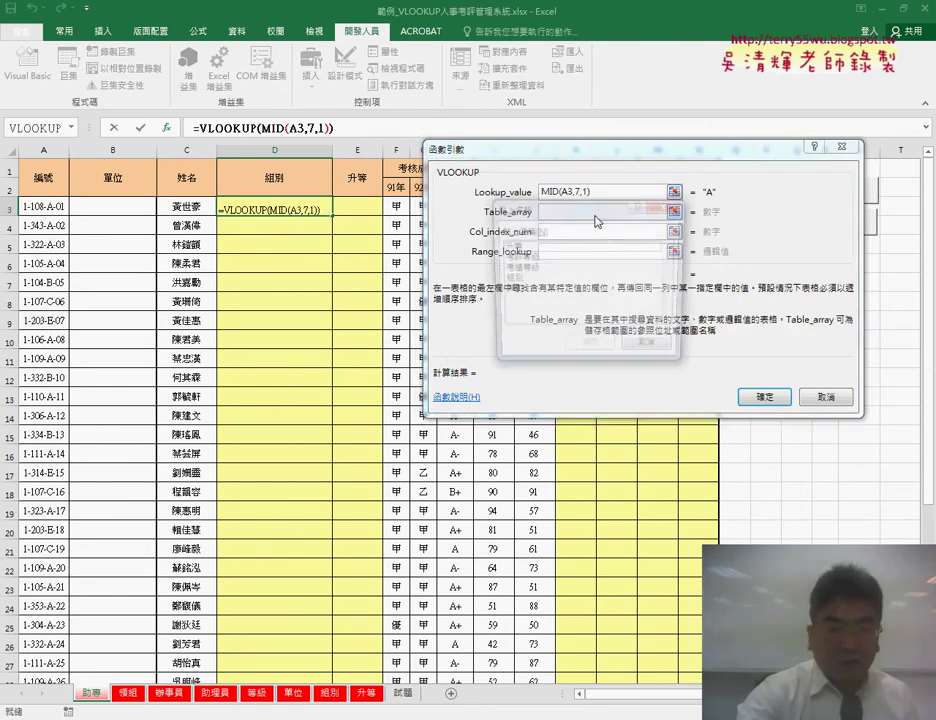
pyautogui.press('F3')
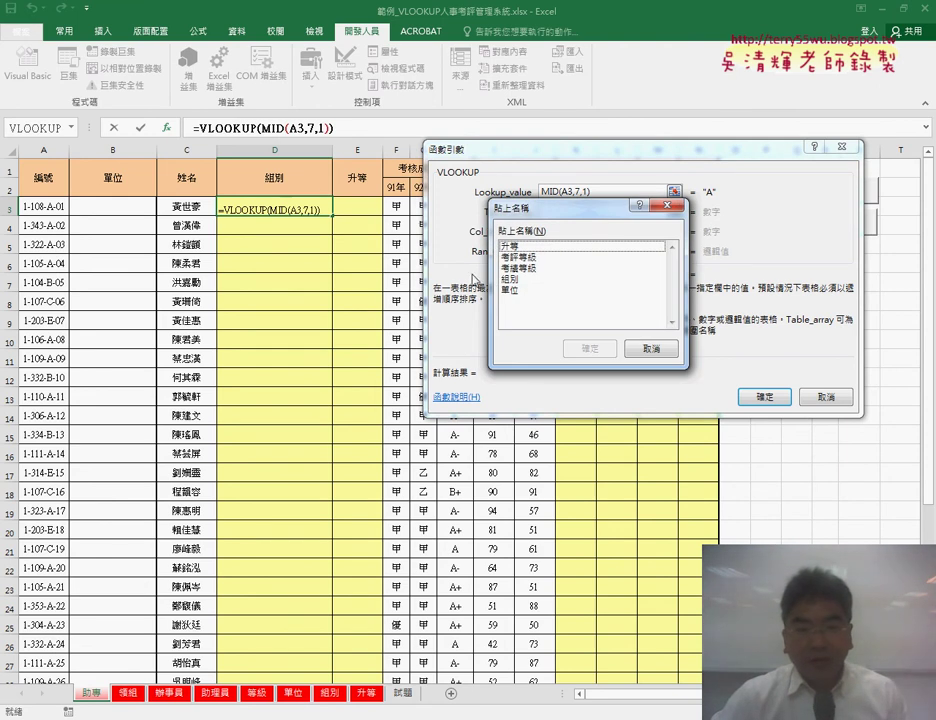
pyautogui.click(511, 279)
pyautogui.click(590, 348)
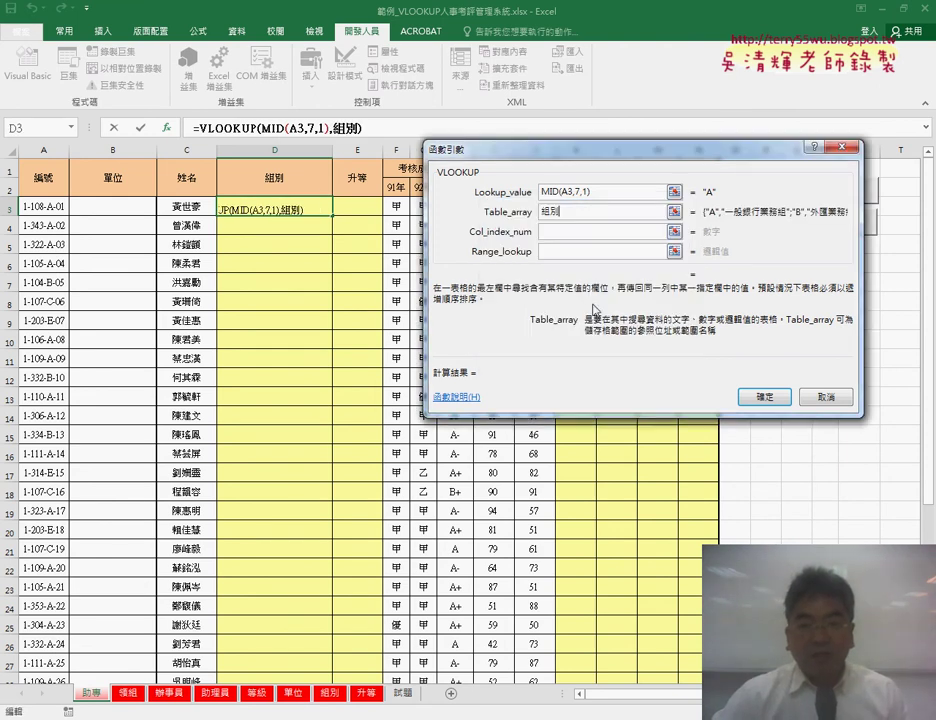
# Set column 2 and exact match 0, then fill the formula down the 組別 column.
pyautogui.click(573, 237)
pyautogui.click(600, 212)
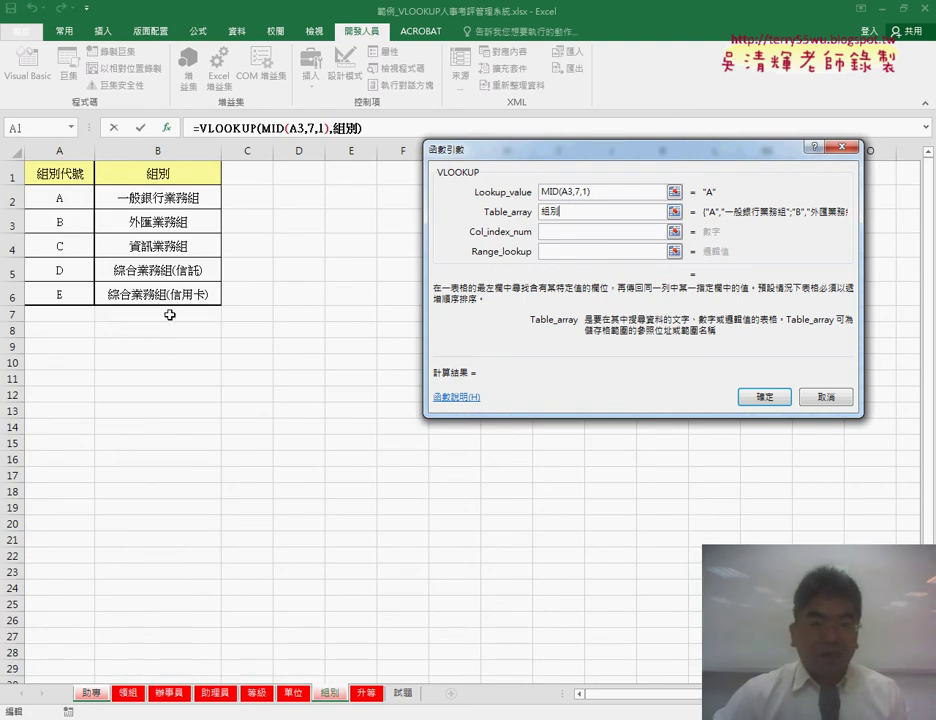
pyautogui.click(561, 229)
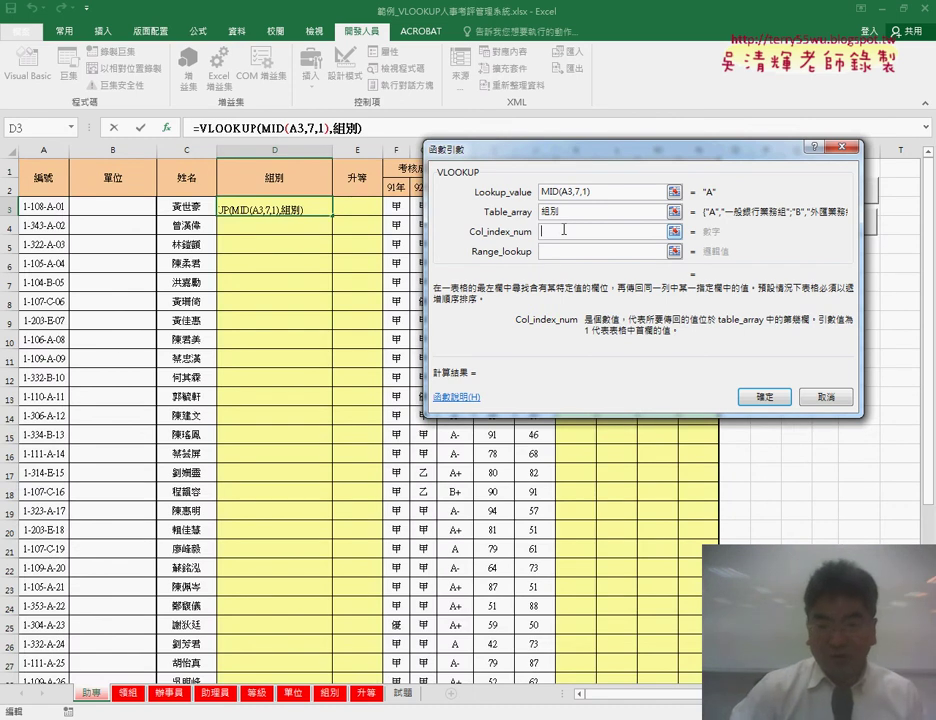
pyautogui.write('2')
pyautogui.press('Tab')
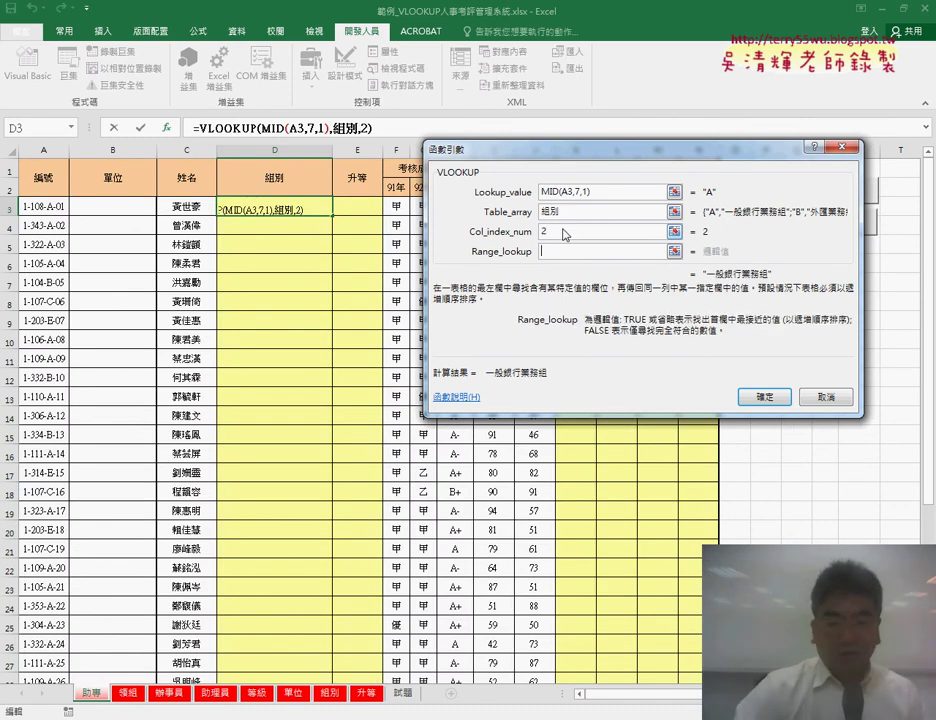
pyautogui.write('0')
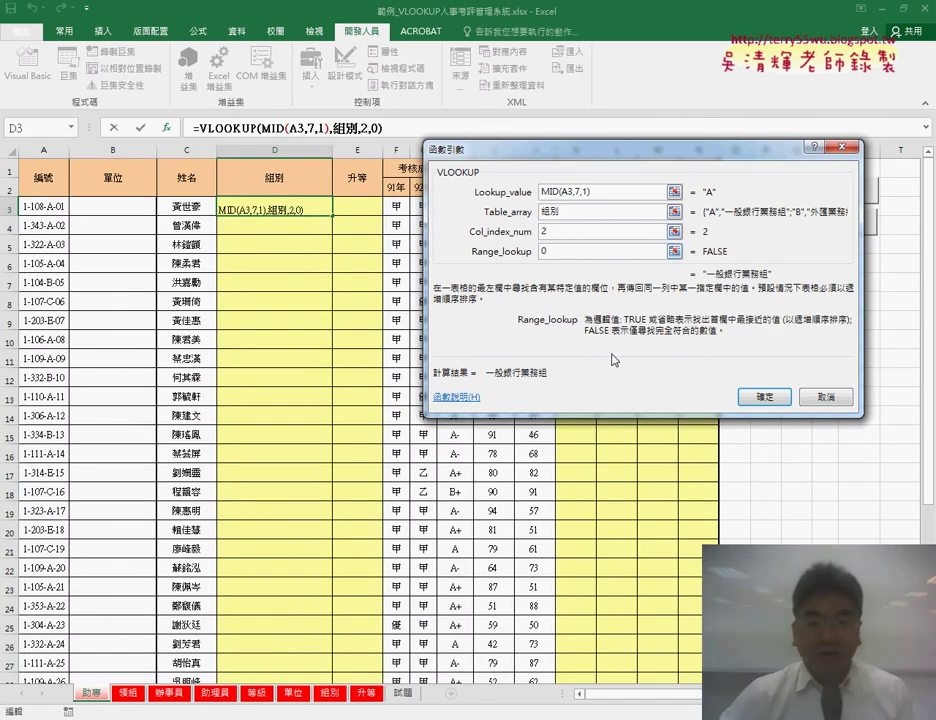
pyautogui.click(765, 397)
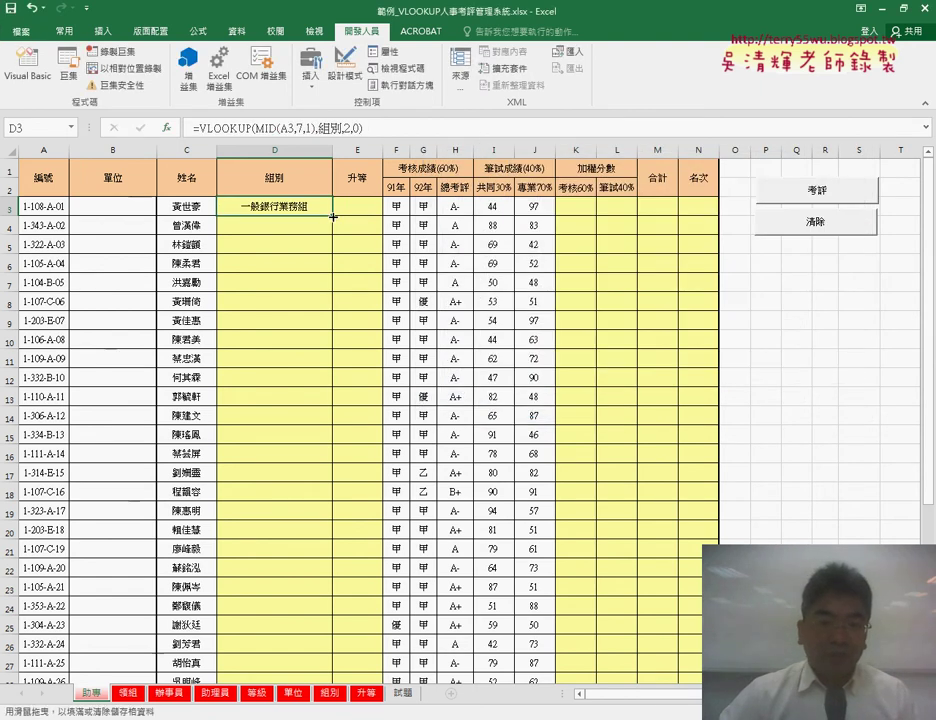
pyautogui.doubleClick(336, 215)
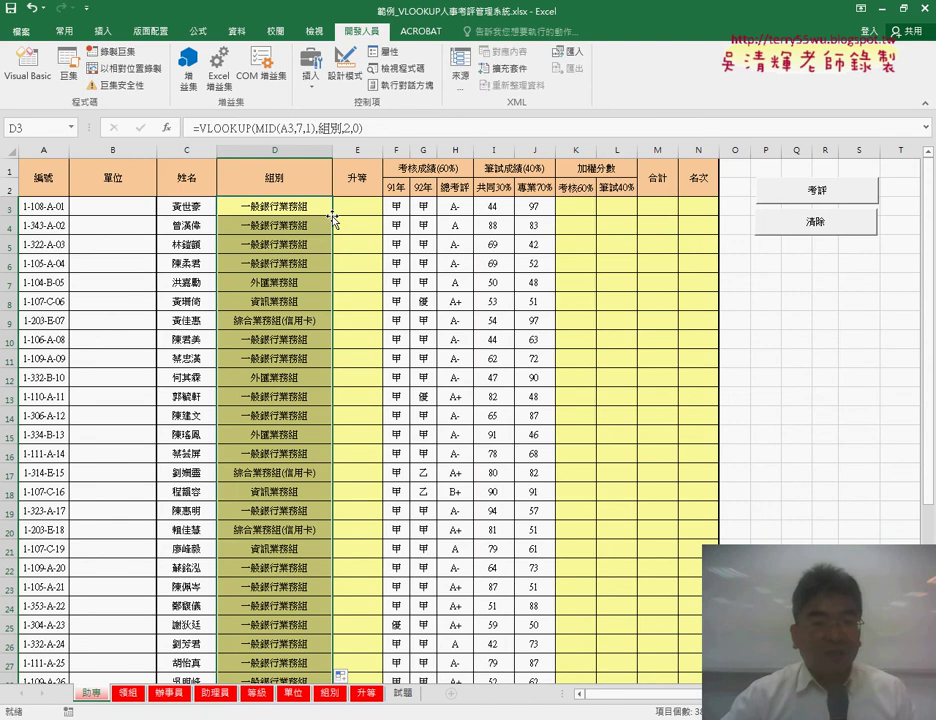
pyautogui.click(357, 208)
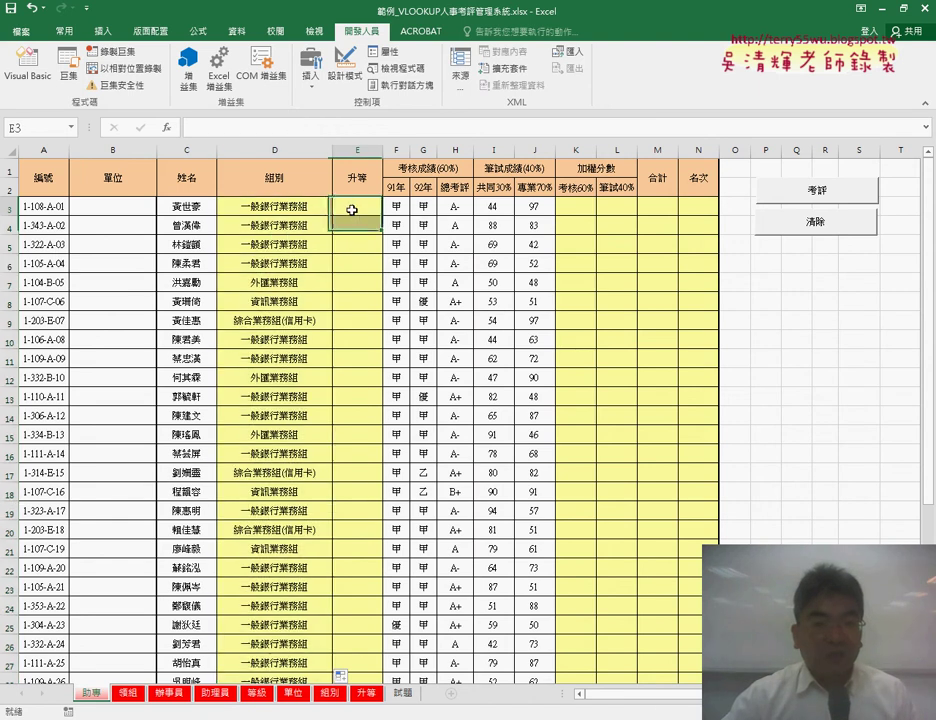
pyautogui.click(365, 693)
pyautogui.moveTo(62, 198); pyautogui.dragTo(62, 270)
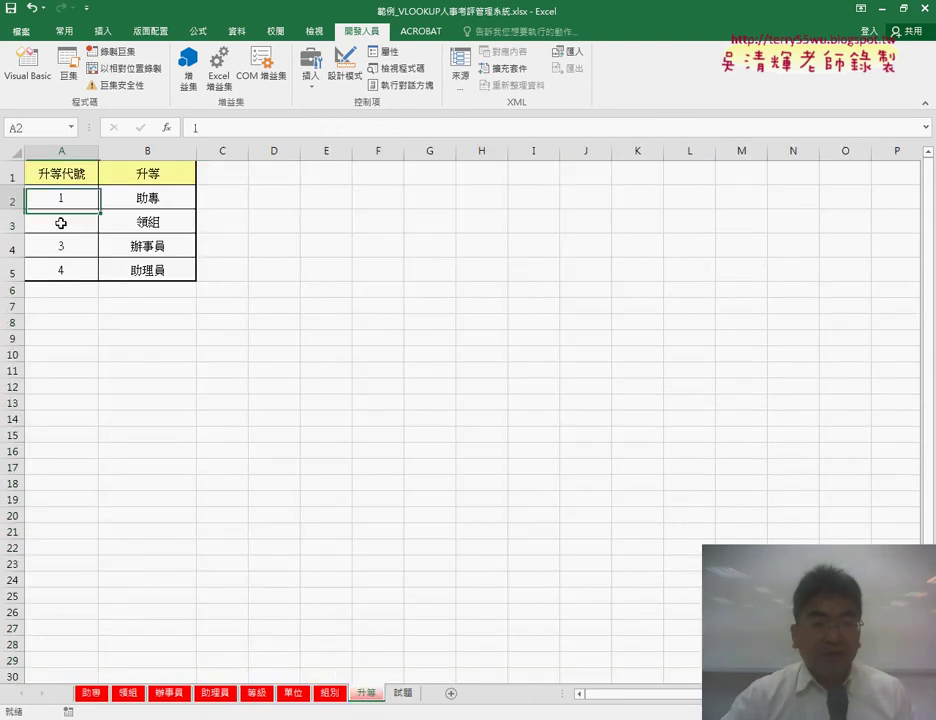
pyautogui.click(91, 692)
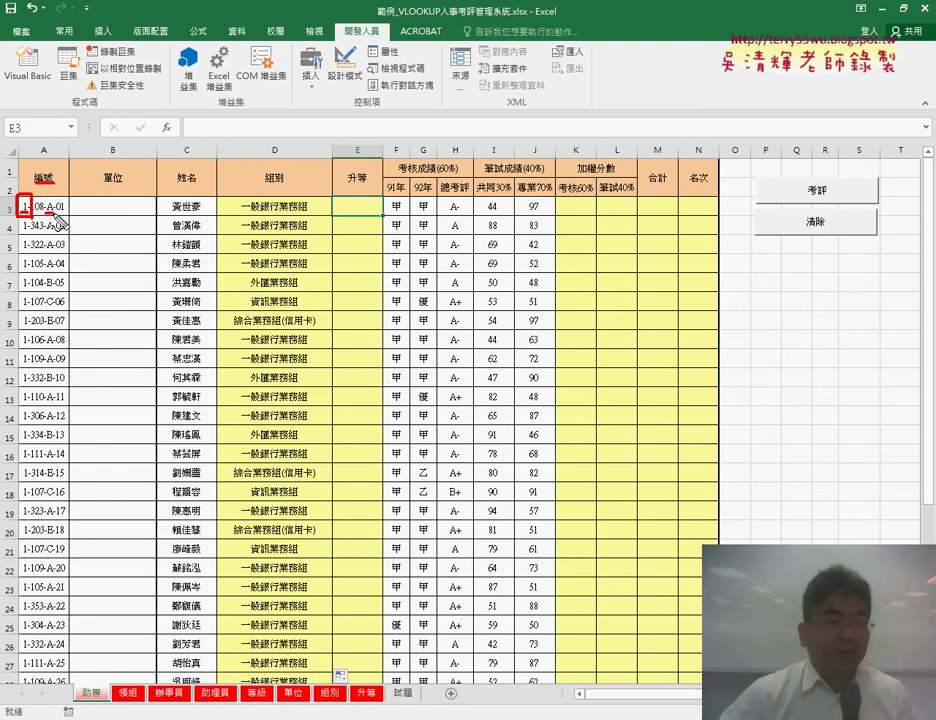
pyautogui.moveTo(38, 181); pyautogui.dragTo(68, 131)
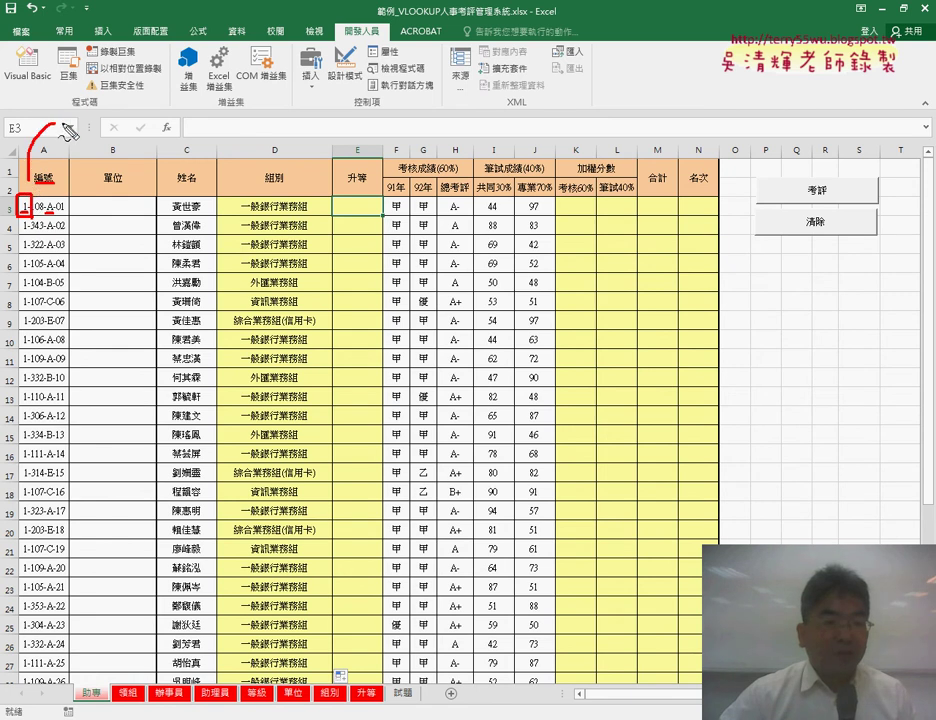
pyautogui.moveTo(107, 95)
pyautogui.mouseDown()
pyautogui.moveTo(107, 110)
pyautogui.moveTo(125, 102)
pyautogui.mouseUp()
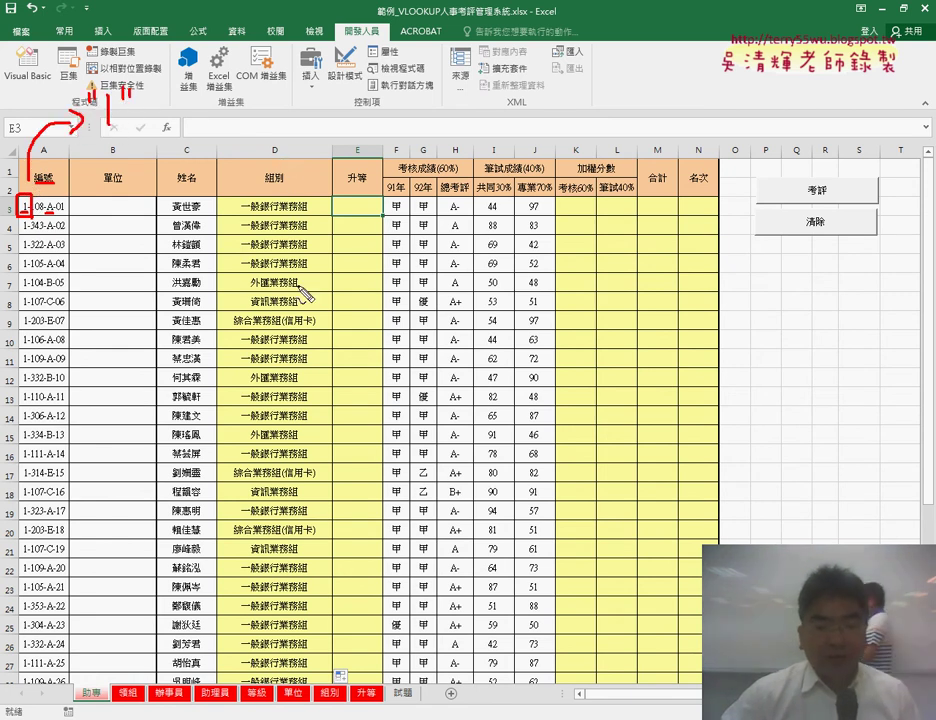
pyautogui.moveTo(384, 170); pyautogui.dragTo(370, 190)
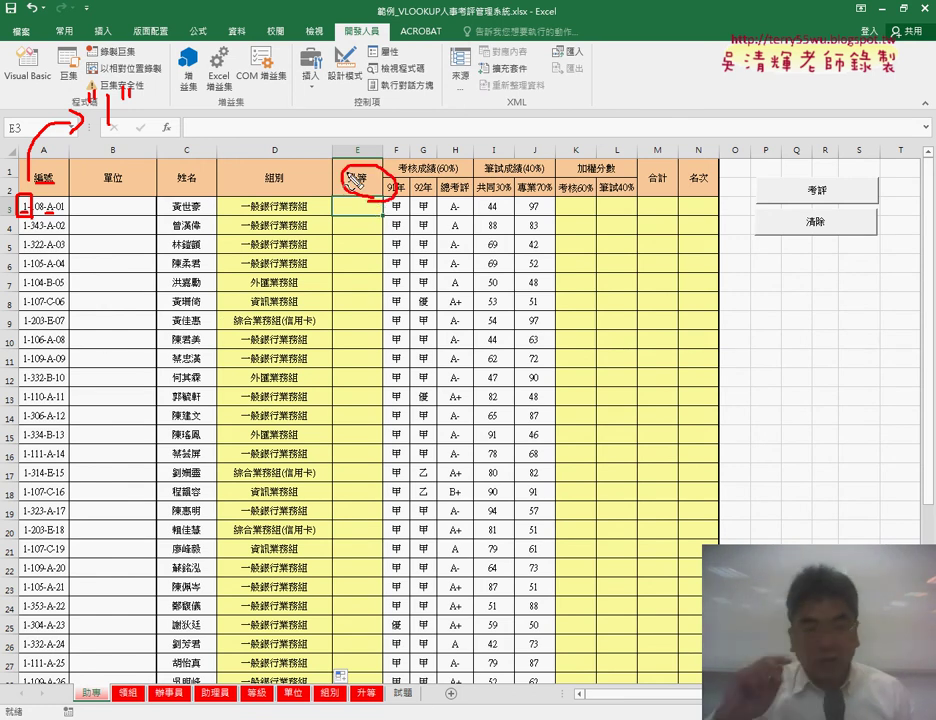
pyautogui.moveTo(363, 88); pyautogui.dragTo(364, 128)
pyautogui.moveTo(182, 104); pyautogui.dragTo(318, 103)
pyautogui.moveTo(192, 110)
pyautogui.mouseDown()
pyautogui.moveTo(318, 110)
pyautogui.moveTo(266, 180)
pyautogui.mouseUp()
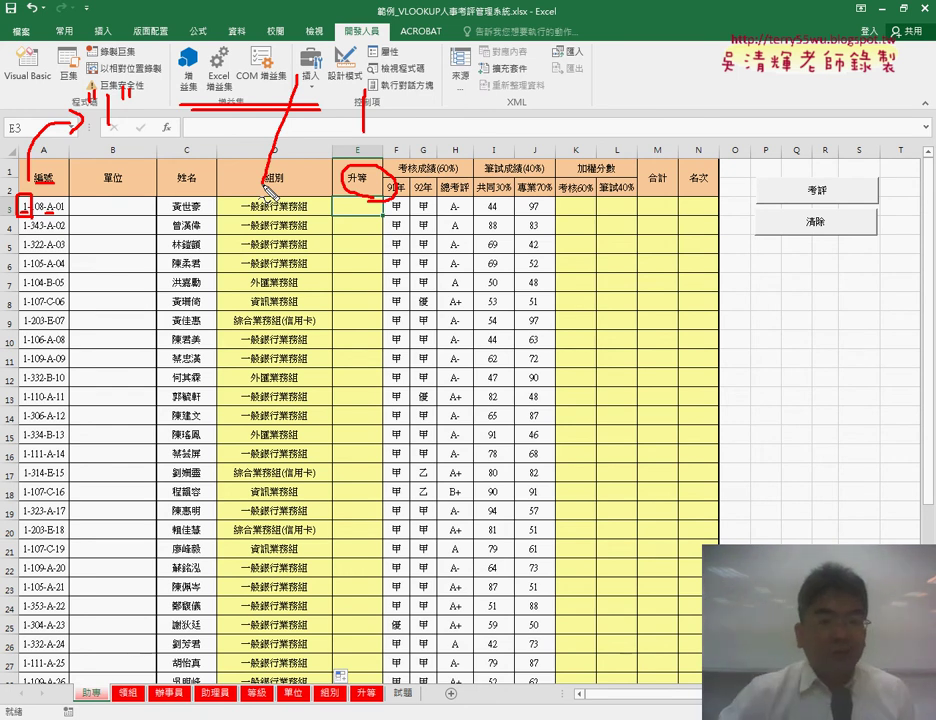
pyautogui.moveTo(340, 137); pyautogui.dragTo(390, 138)
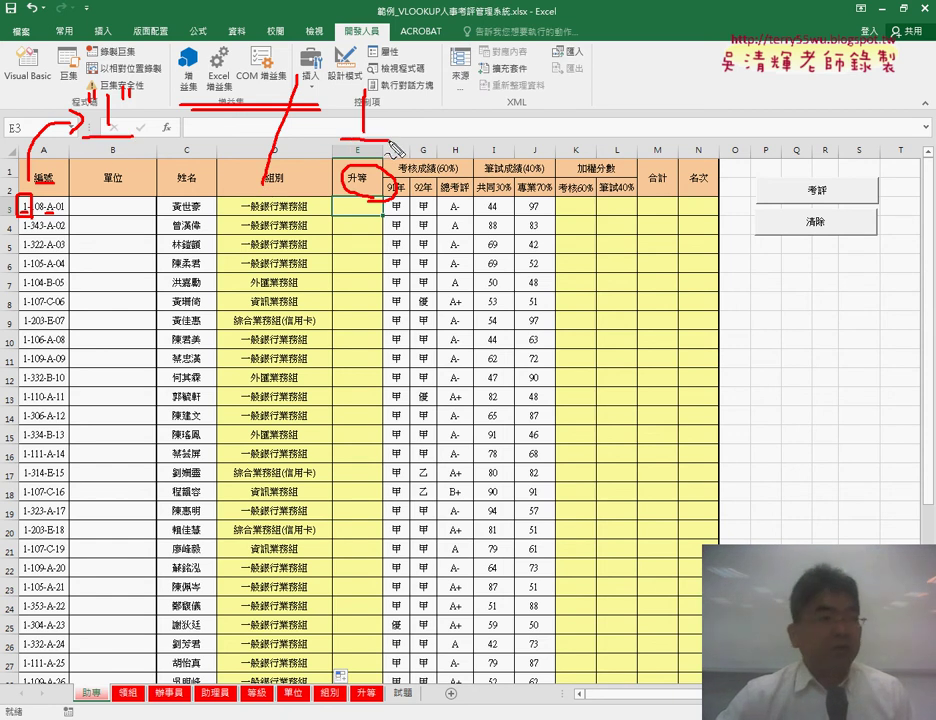
pyautogui.press('Escape')
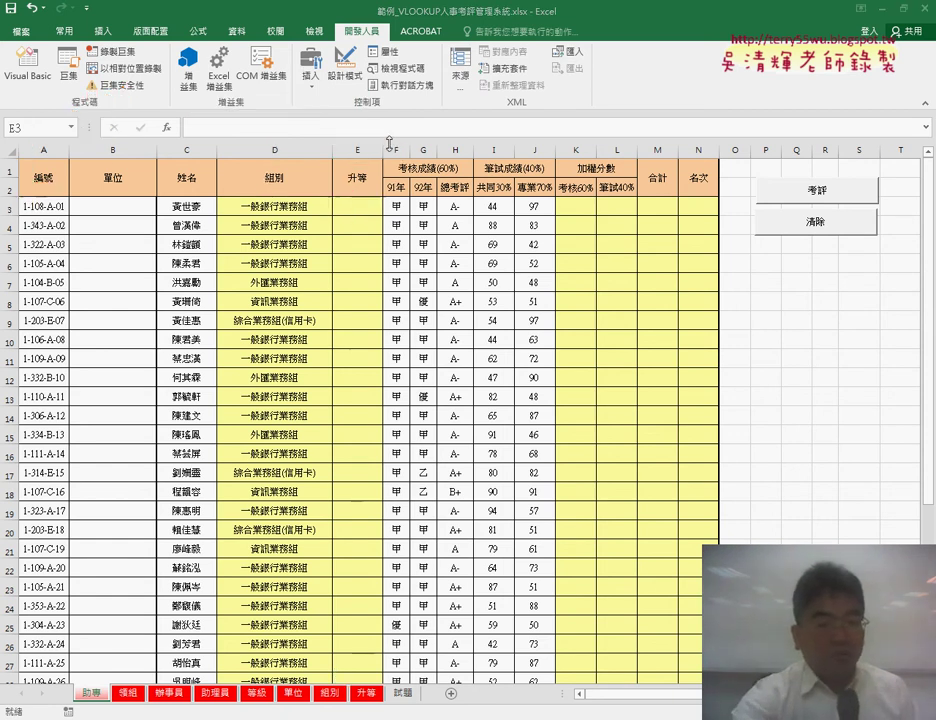
# Enter =LEFT(A3,1) in E3 from the 文字 function category.
pyautogui.click(368, 209)
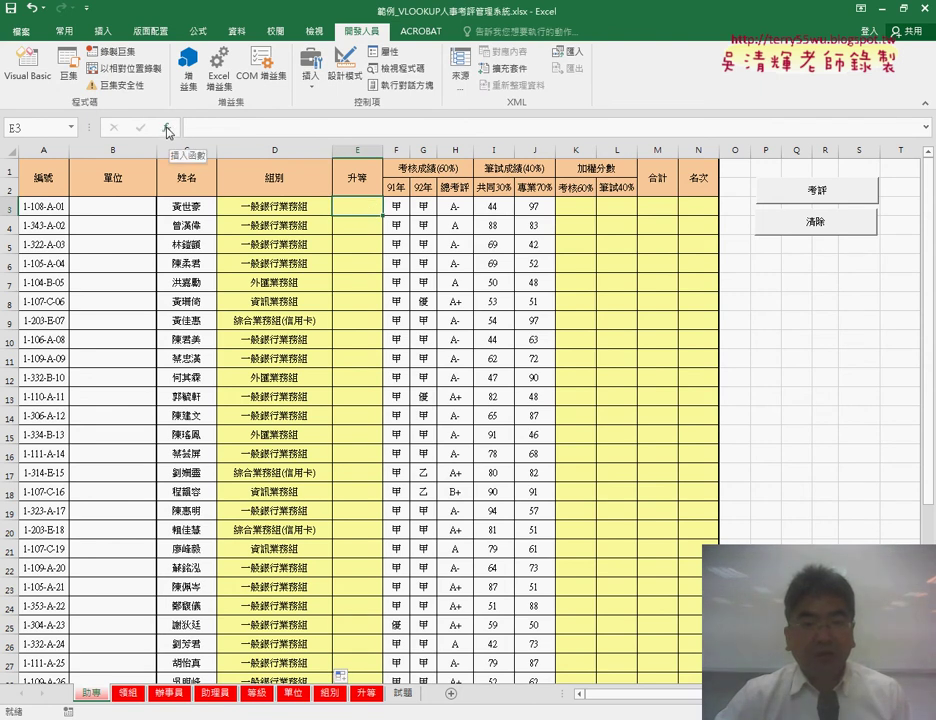
pyautogui.click(168, 131)
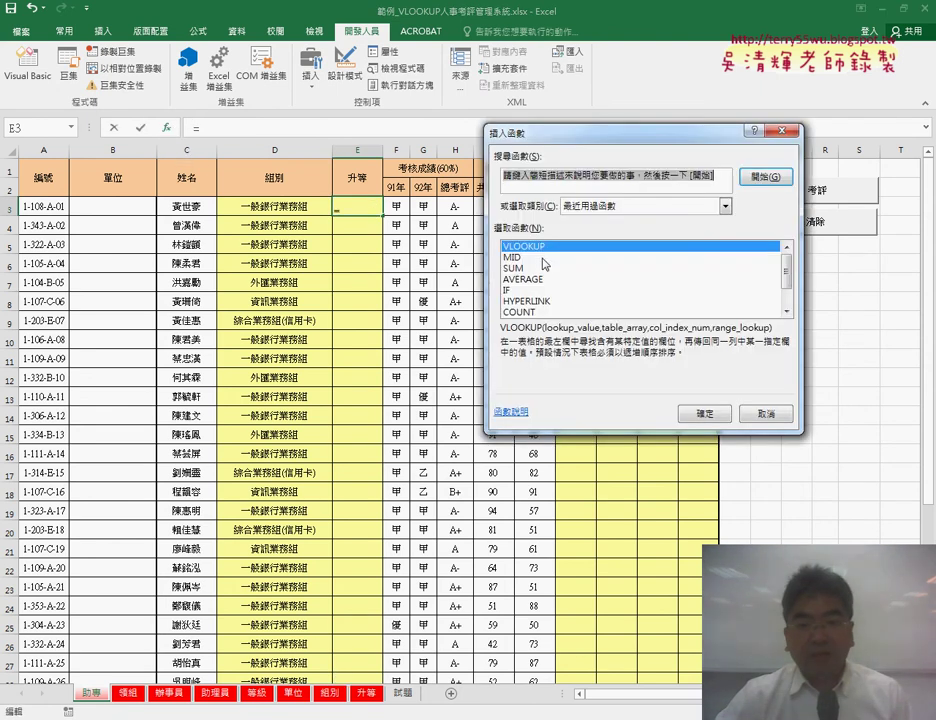
pyautogui.click(645, 207)
pyautogui.click(639, 313)
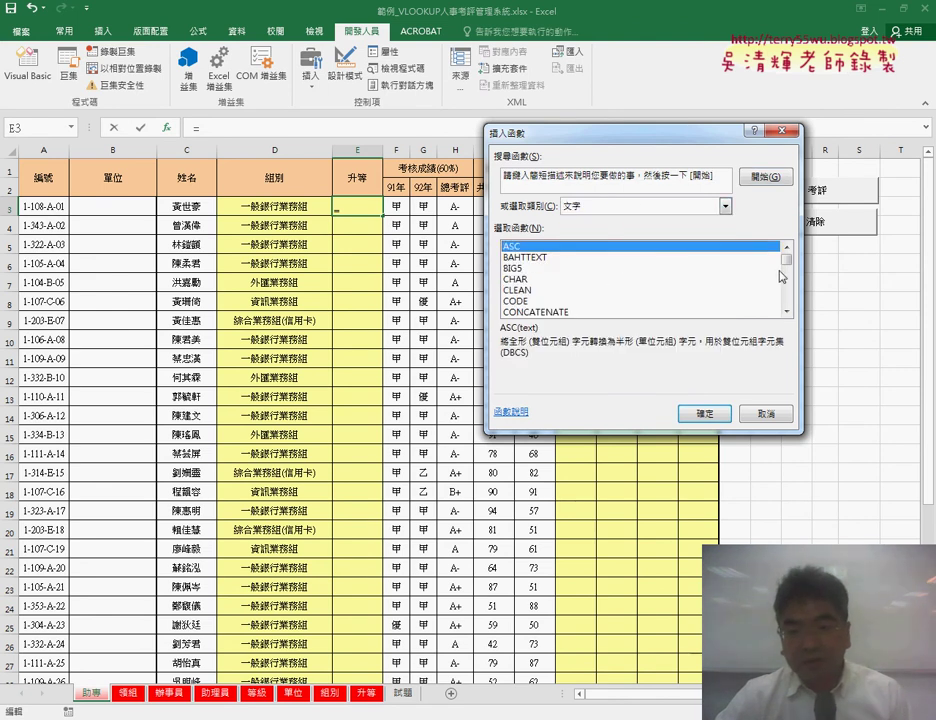
pyautogui.scroll(-4, 784, 277)
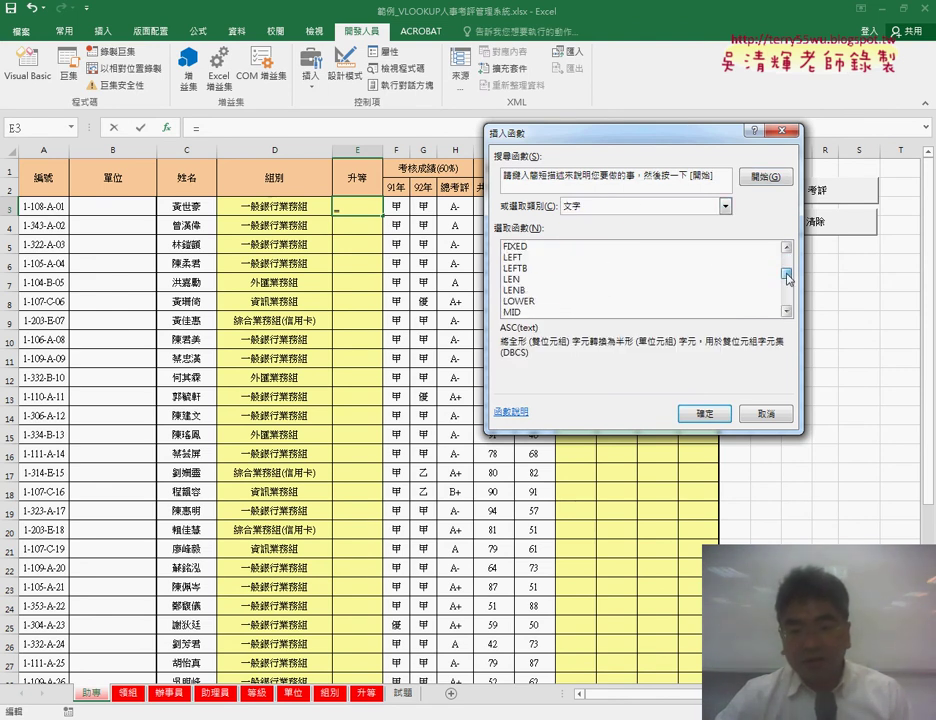
pyautogui.doubleClick(560, 258)
pyautogui.click(40, 207)
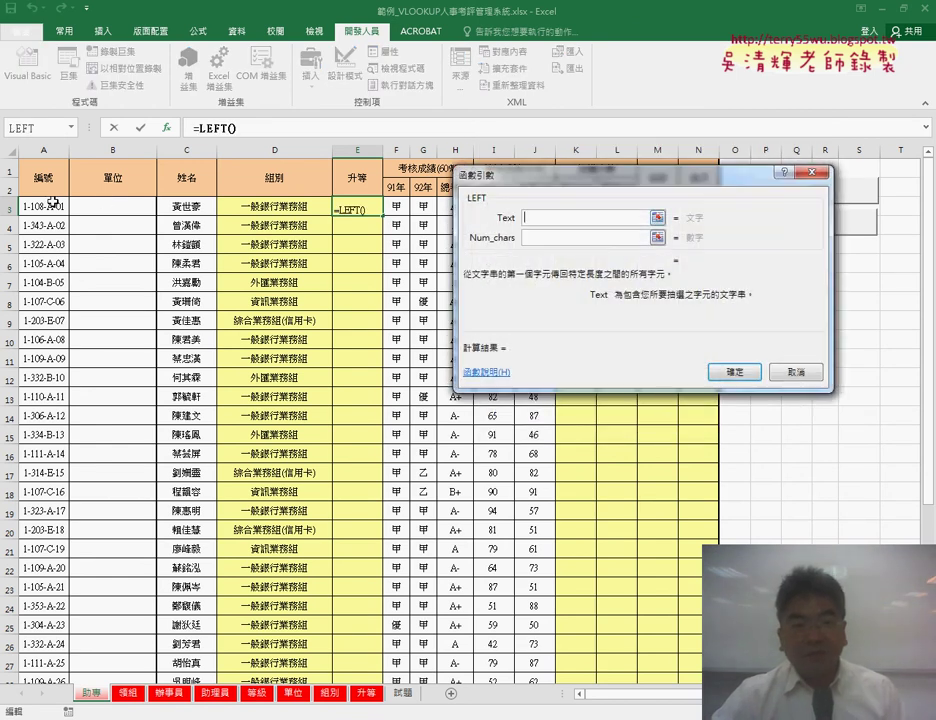
pyautogui.click(532, 238)
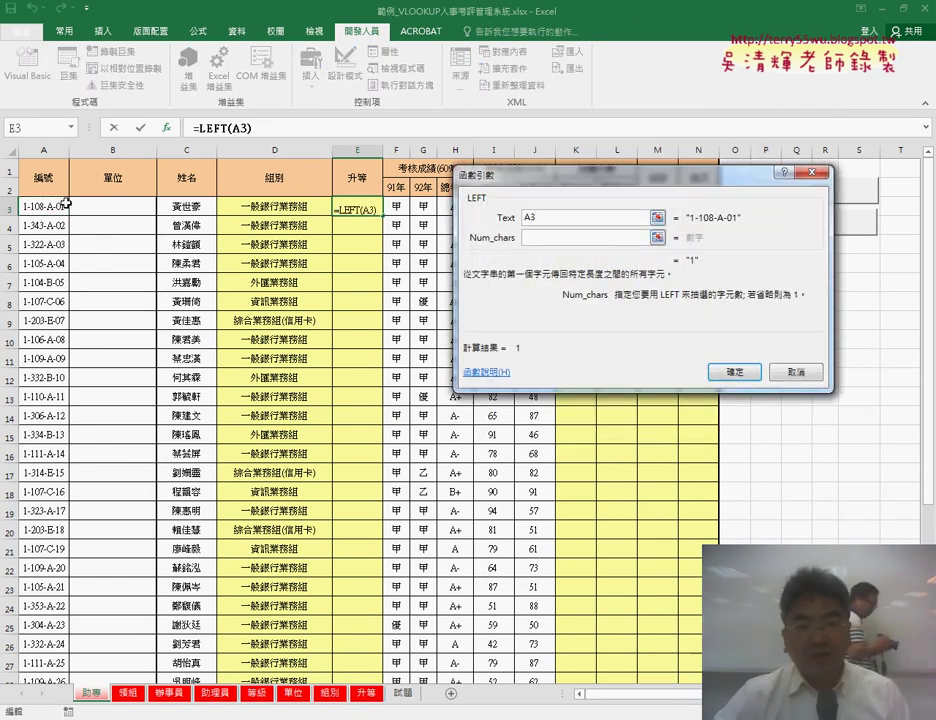
pyautogui.write('1')
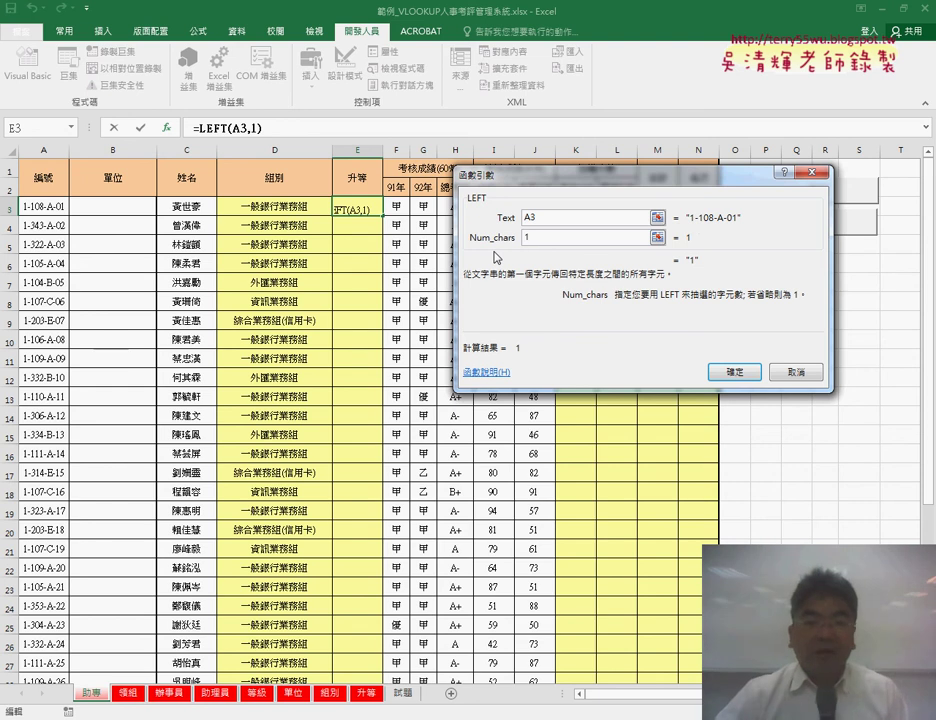
pyautogui.click(734, 371)
# Reopen the LEFT arguments to review the result 1, annotating it and the 升等 sheet.
pyautogui.moveTo(272, 131); pyautogui.dragTo(214, 131)
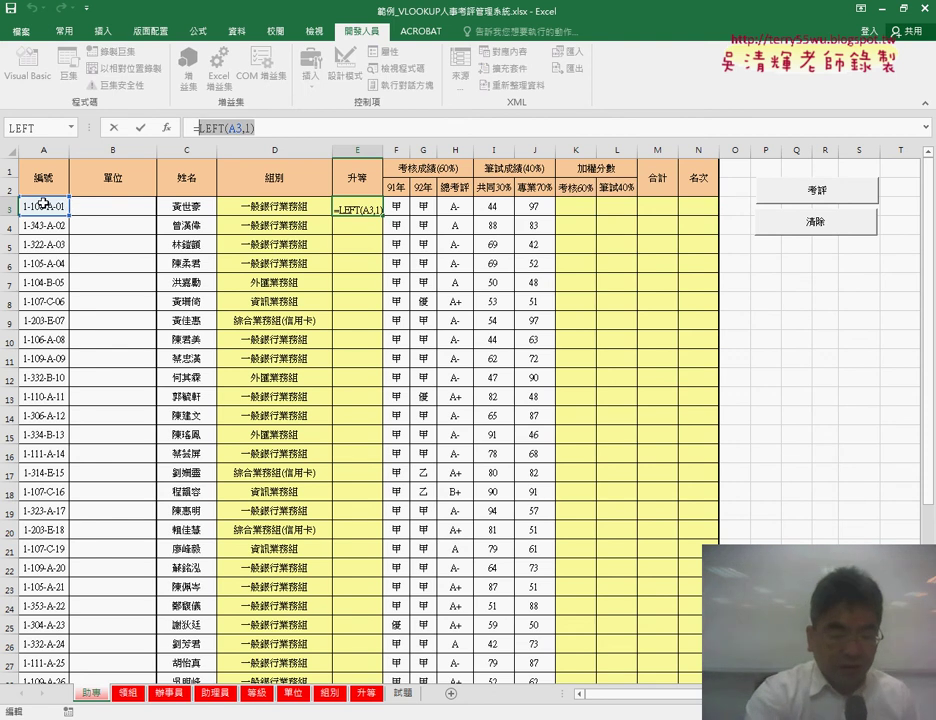
pyautogui.moveTo(310, 108)
pyautogui.mouseDown()
pyautogui.moveTo(310, 127)
pyautogui.moveTo(330, 104)
pyautogui.mouseUp()
pyautogui.click(301, 118)
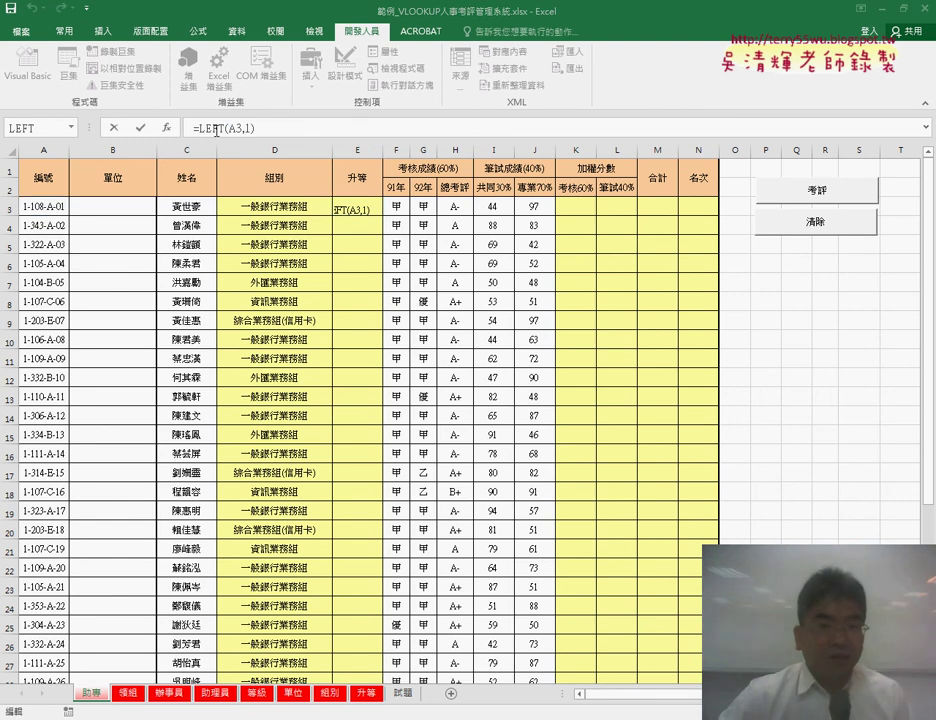
pyautogui.click(166, 128)
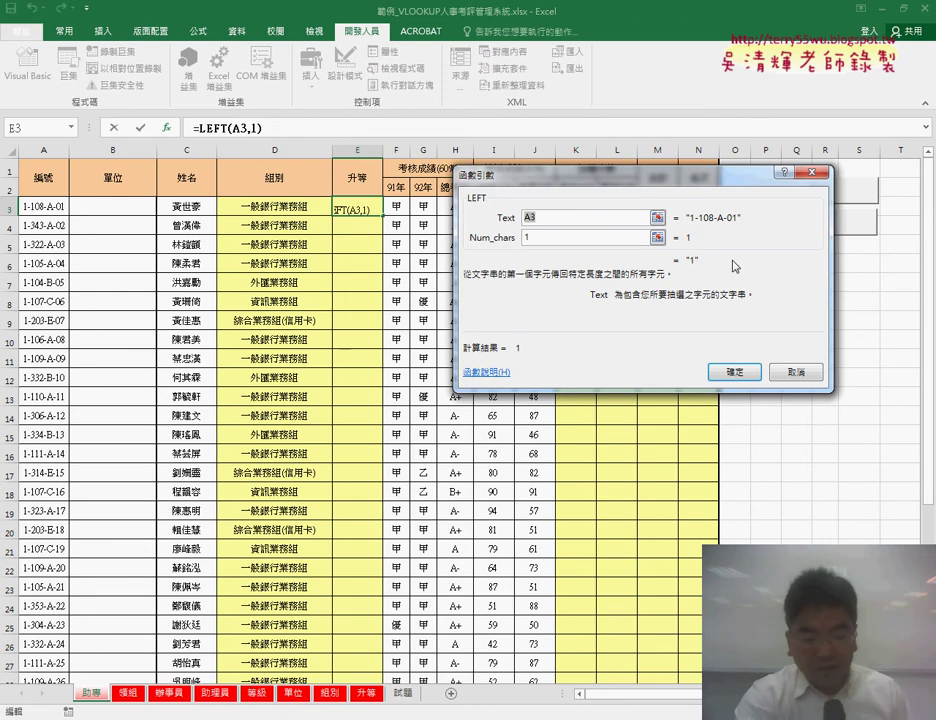
pyautogui.moveTo(712, 248)
pyautogui.mouseDown()
pyautogui.moveTo(672, 270)
pyautogui.moveTo(711, 285)
pyautogui.mouseUp()
pyautogui.moveTo(380, 672); pyautogui.dragTo(364, 672)
pyautogui.moveTo(721, 258)
pyautogui.mouseDown()
pyautogui.moveTo(754, 257)
pyautogui.moveTo(776, 292)
pyautogui.mouseUp()
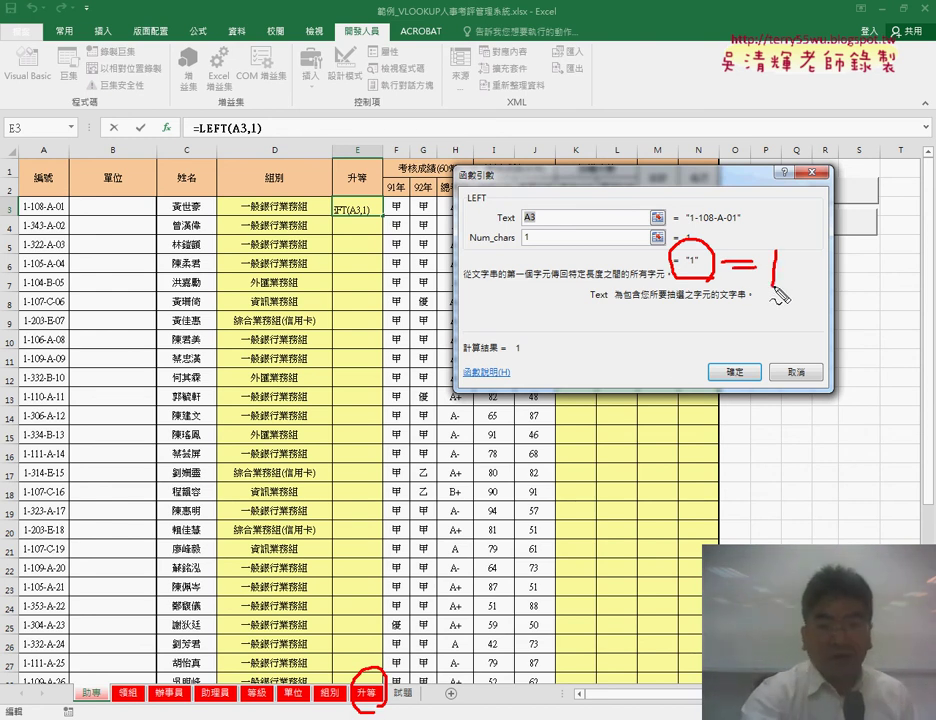
pyautogui.click(733, 371)
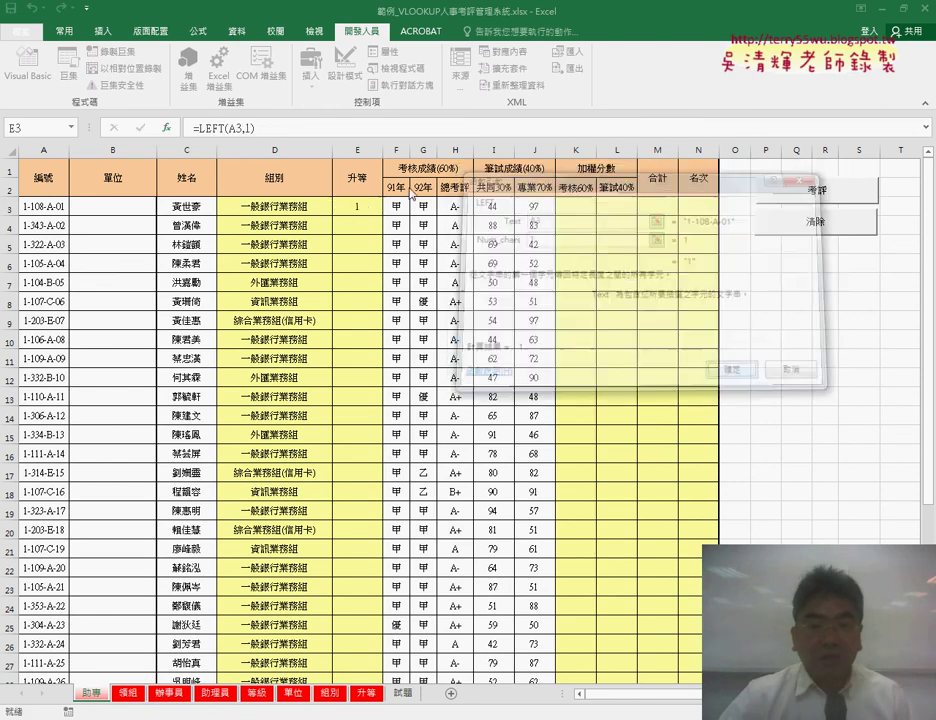
# Cut LEFT(A3,1) out of E3's formula.
pyautogui.click(222, 127)
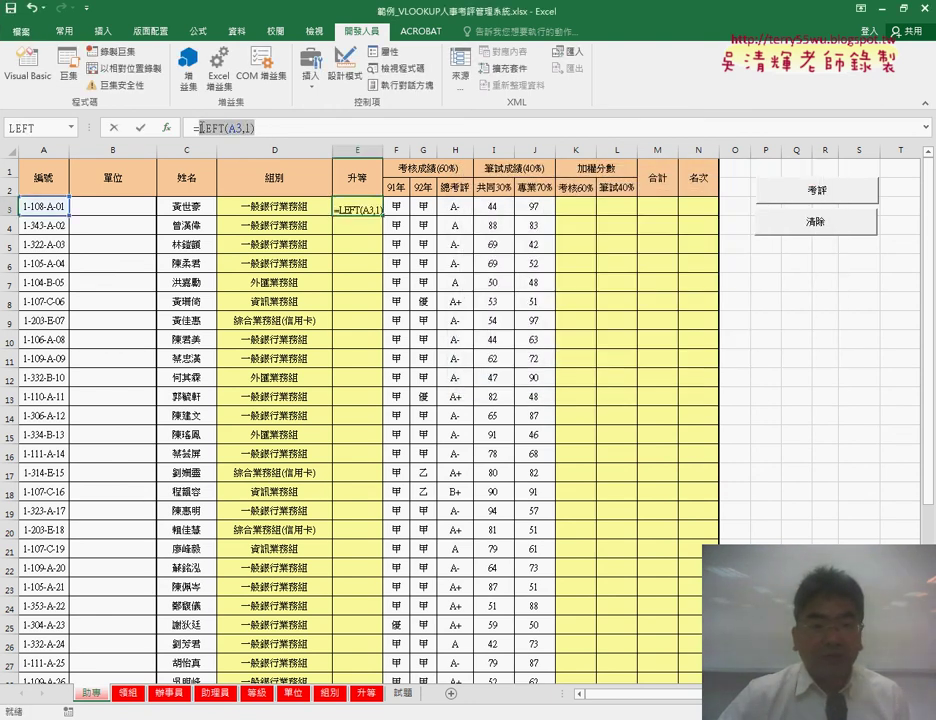
pyautogui.rightClick(224, 127)
pyautogui.click(253, 133)
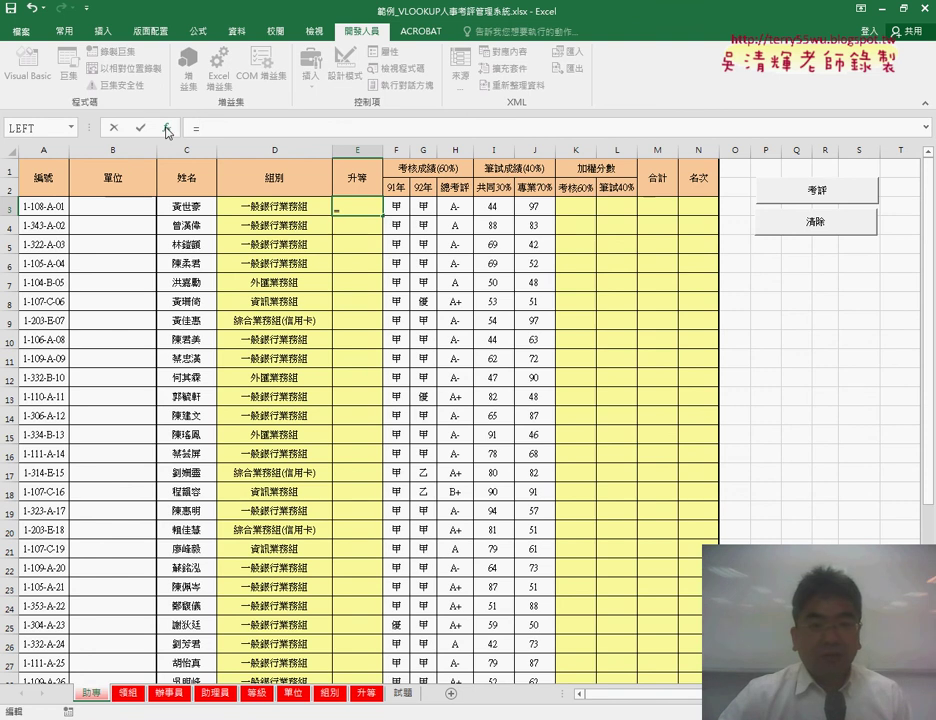
# Start a VLOOKUP in E3 with lookup value LEFT(A3,1) and the 升等 named range as table.
pyautogui.click(167, 129)
pyautogui.click(618, 212)
pyautogui.click(640, 221)
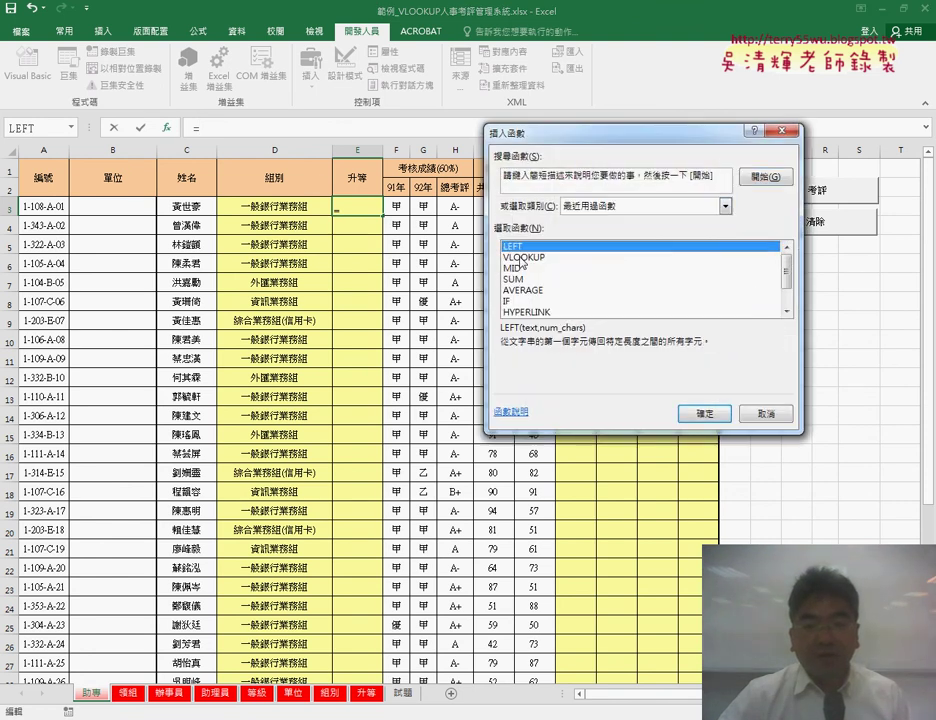
pyautogui.doubleClick(530, 257)
pyautogui.rightClick(558, 193)
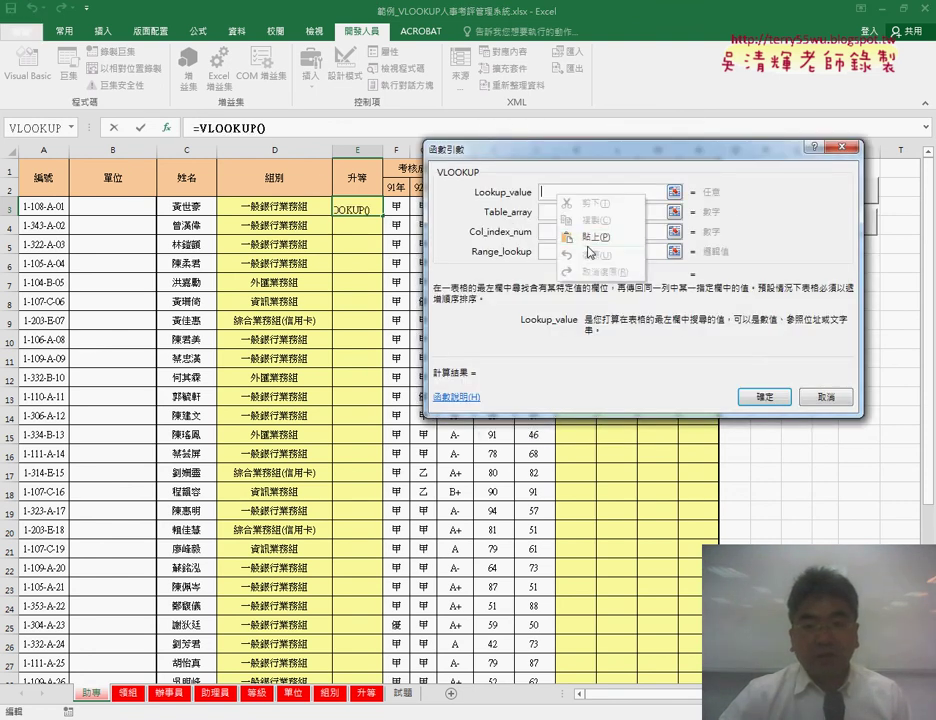
pyautogui.click(598, 242)
pyautogui.click(547, 213)
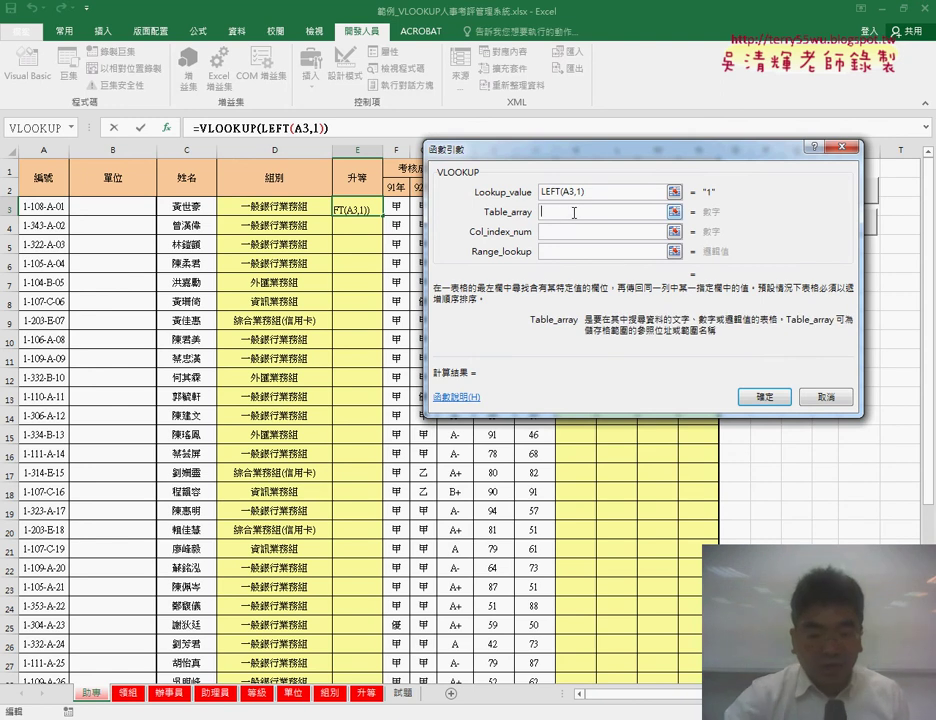
pyautogui.press('F3')
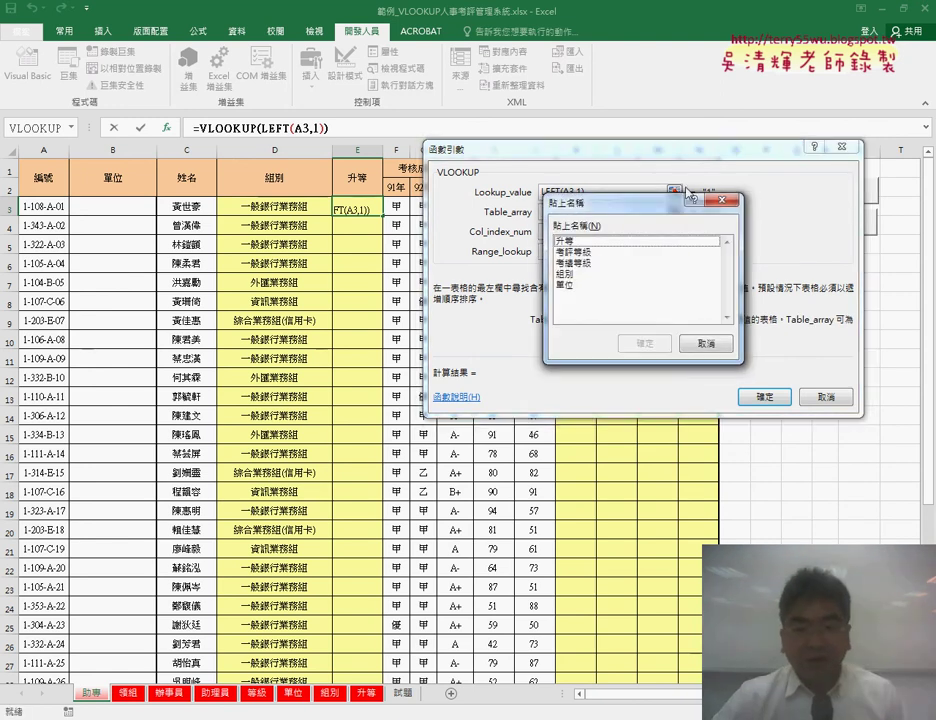
pyautogui.doubleClick(562, 242)
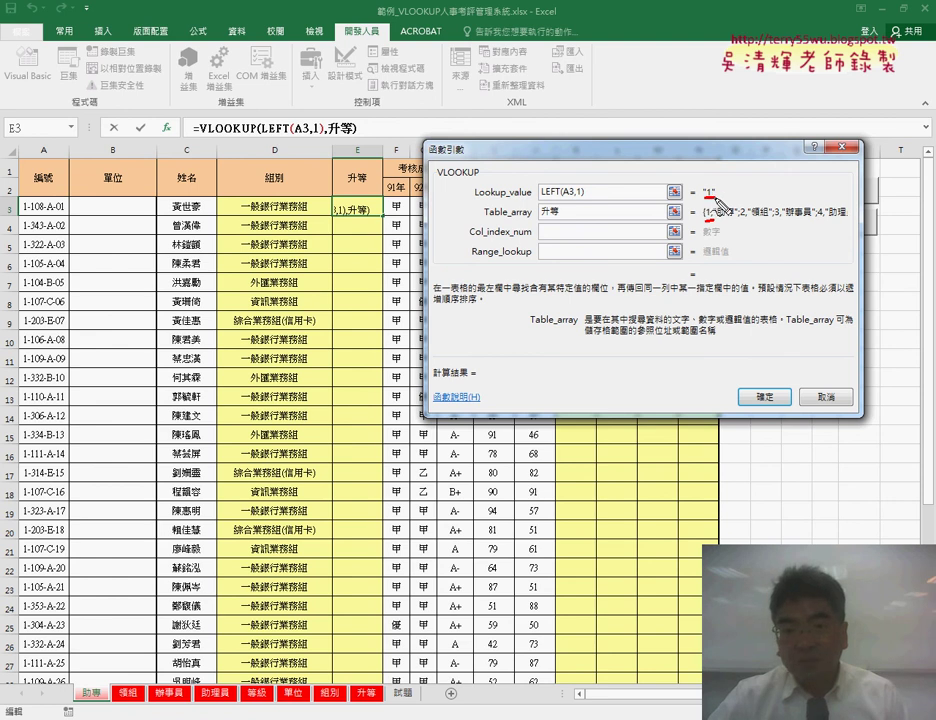
# Set the return column to 2 and exact match 0, then confirm the VLOOKUP.
pyautogui.moveTo(703, 197); pyautogui.dragTo(716, 197)
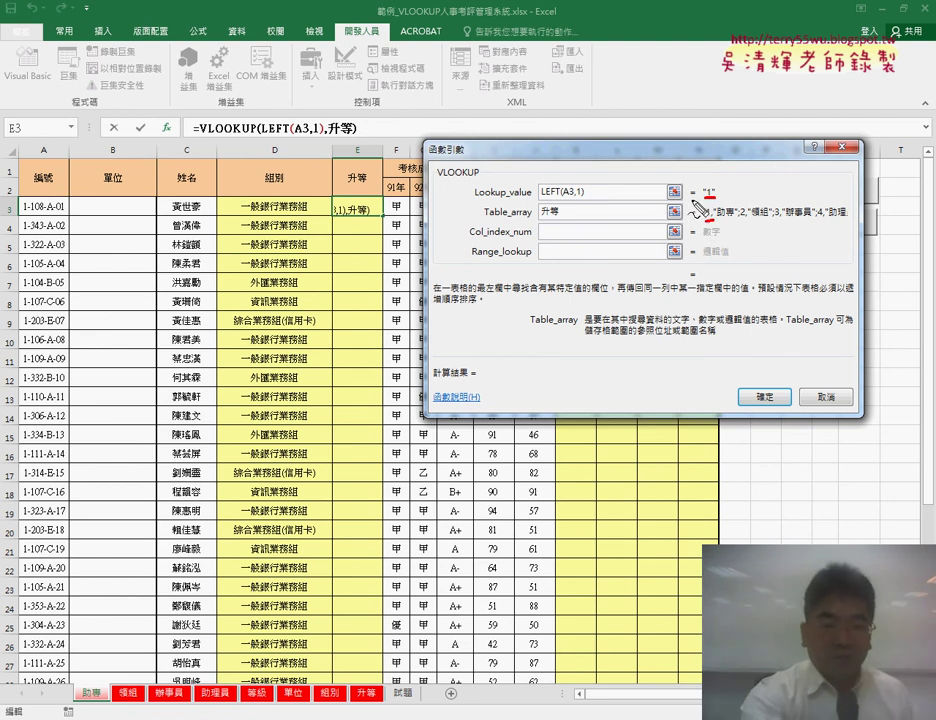
pyautogui.press('Escape')
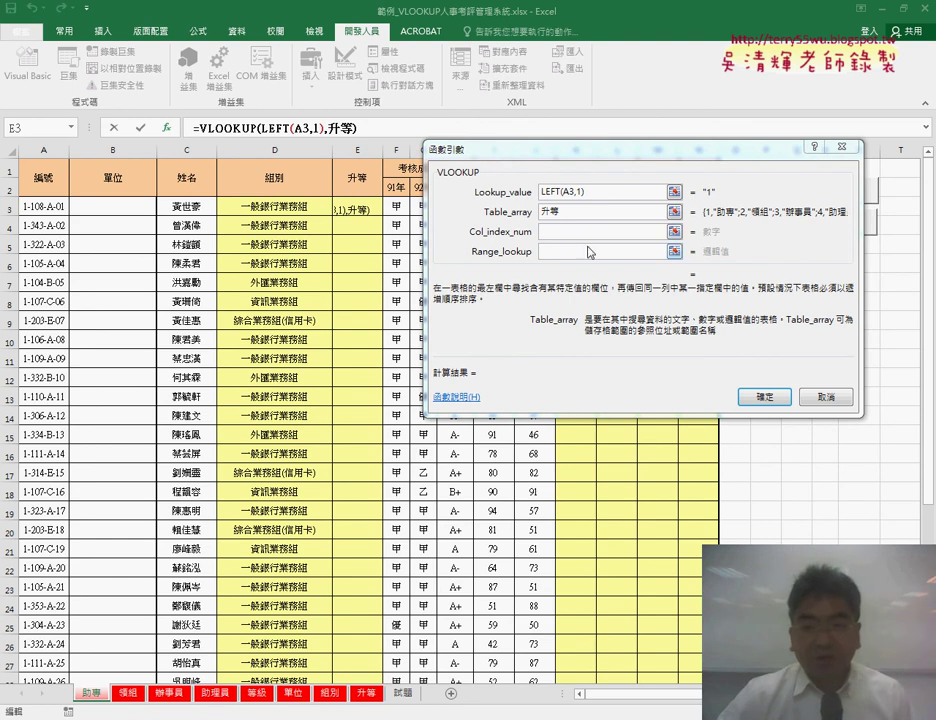
pyautogui.click(585, 232)
pyautogui.write('2')
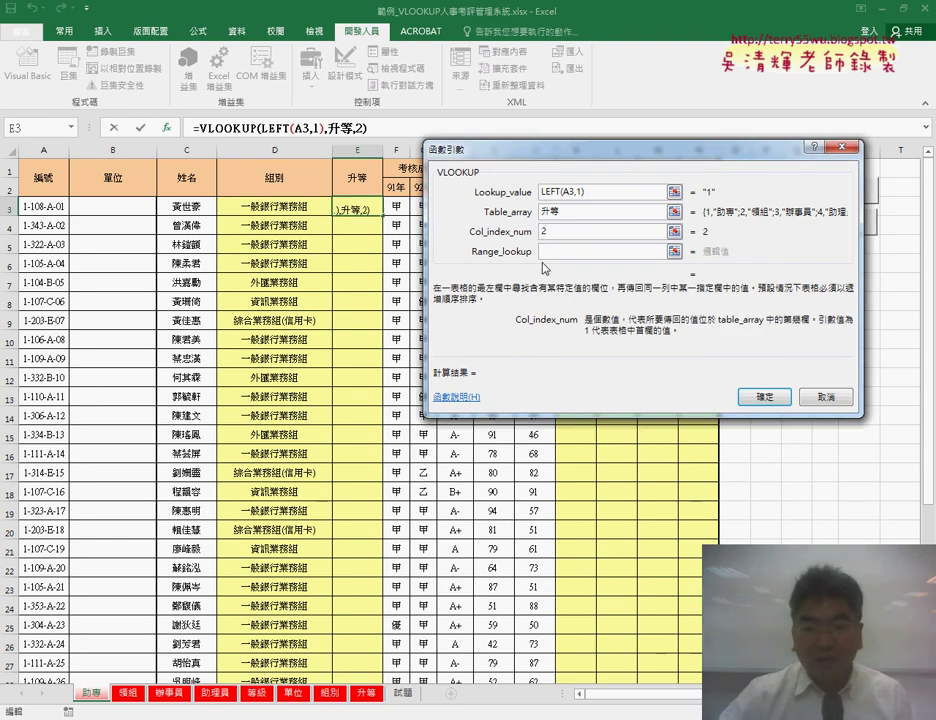
pyautogui.click(566, 251)
pyautogui.write('0')
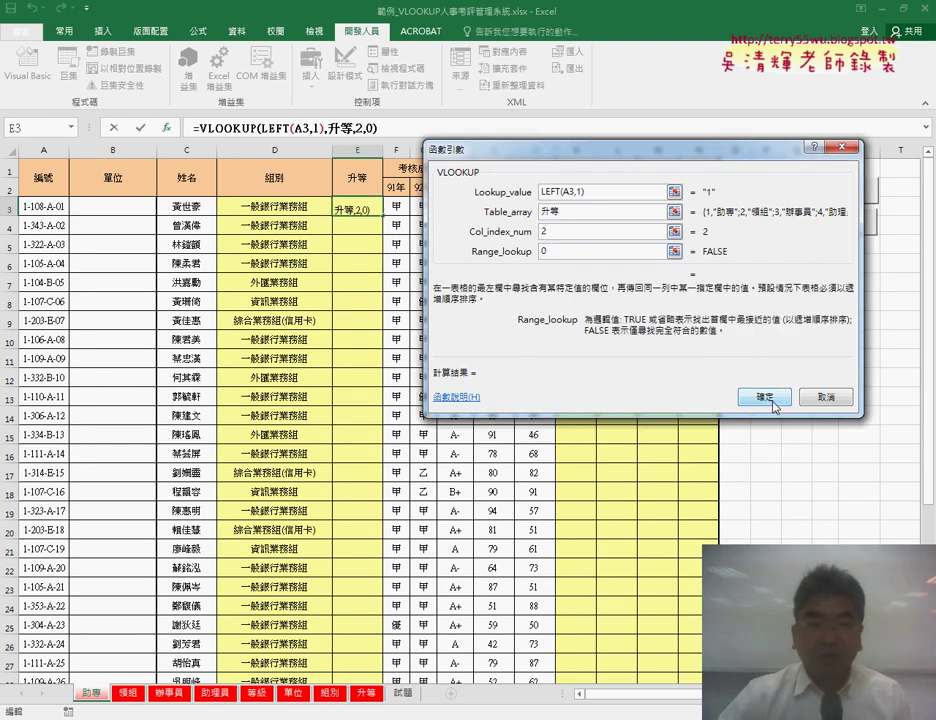
pyautogui.click(765, 397)
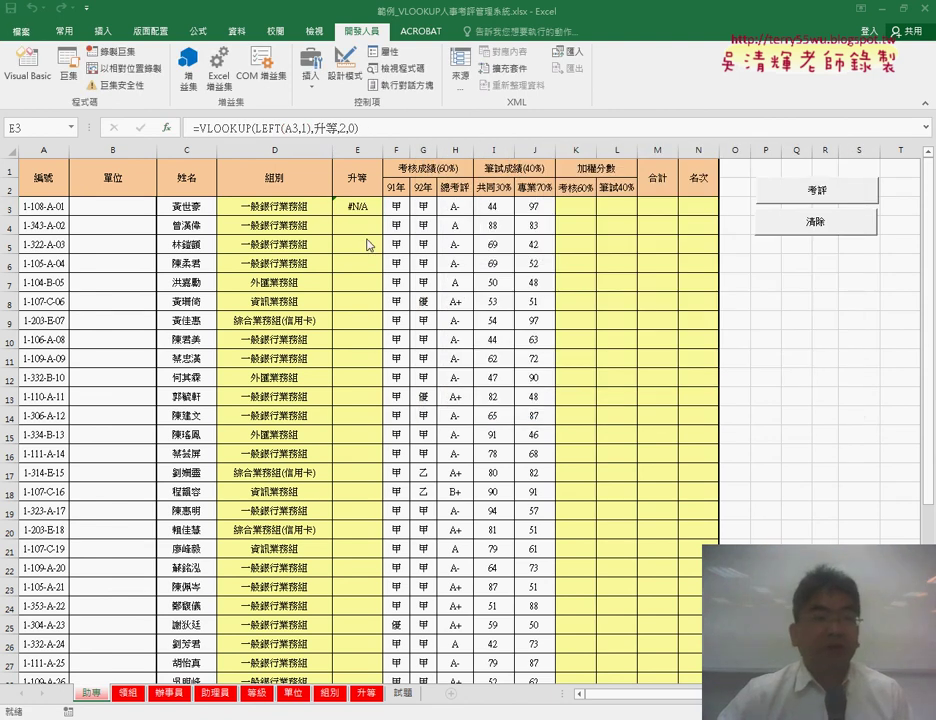
# Wrap the lookup value in VALUE() so E3 reads =VLOOKUP(VALUE(LEFT(A3,1)),升等,2,0).
pyautogui.click(236, 130)
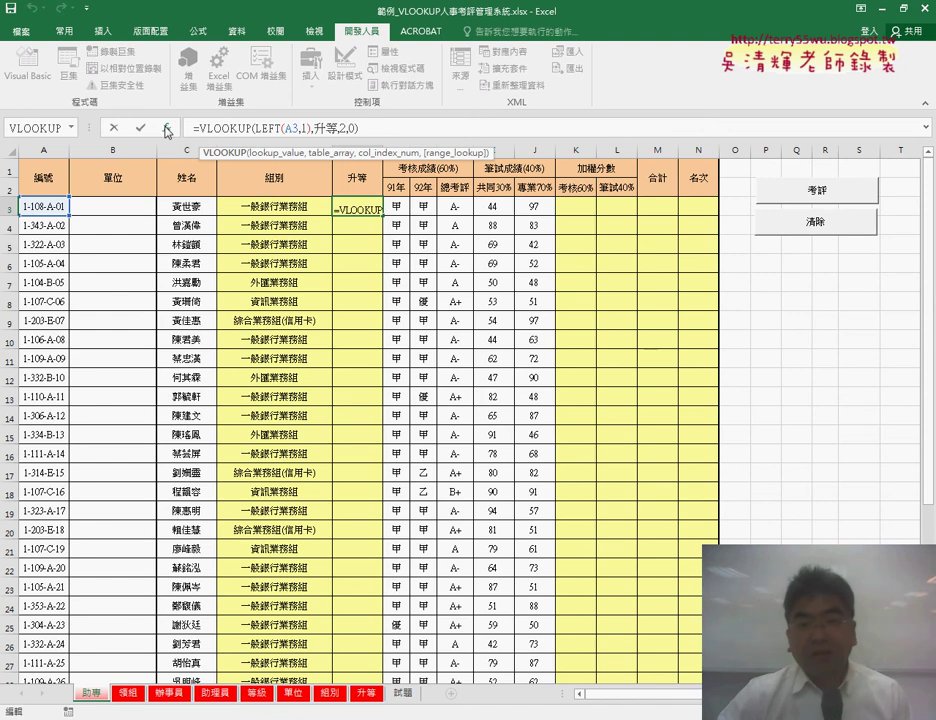
pyautogui.click(167, 128)
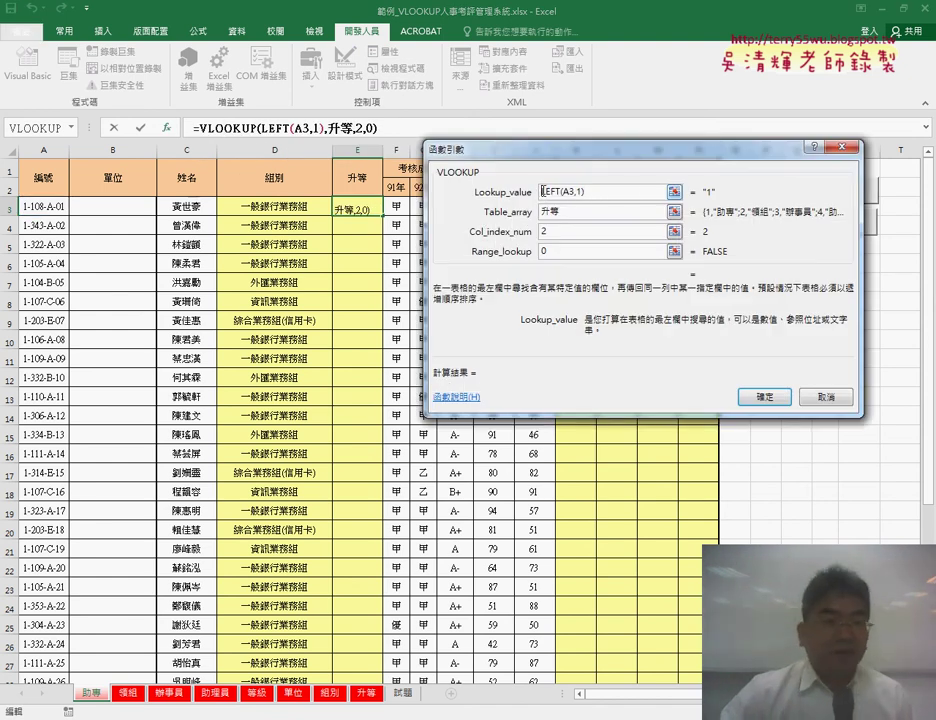
pyautogui.write('va')
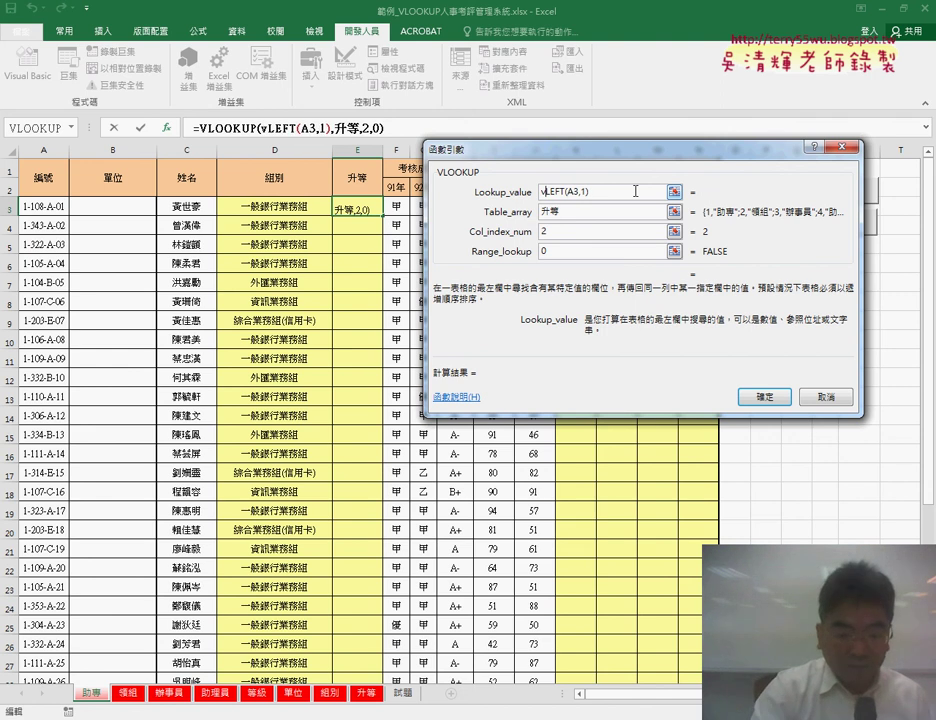
pyautogui.write('u')
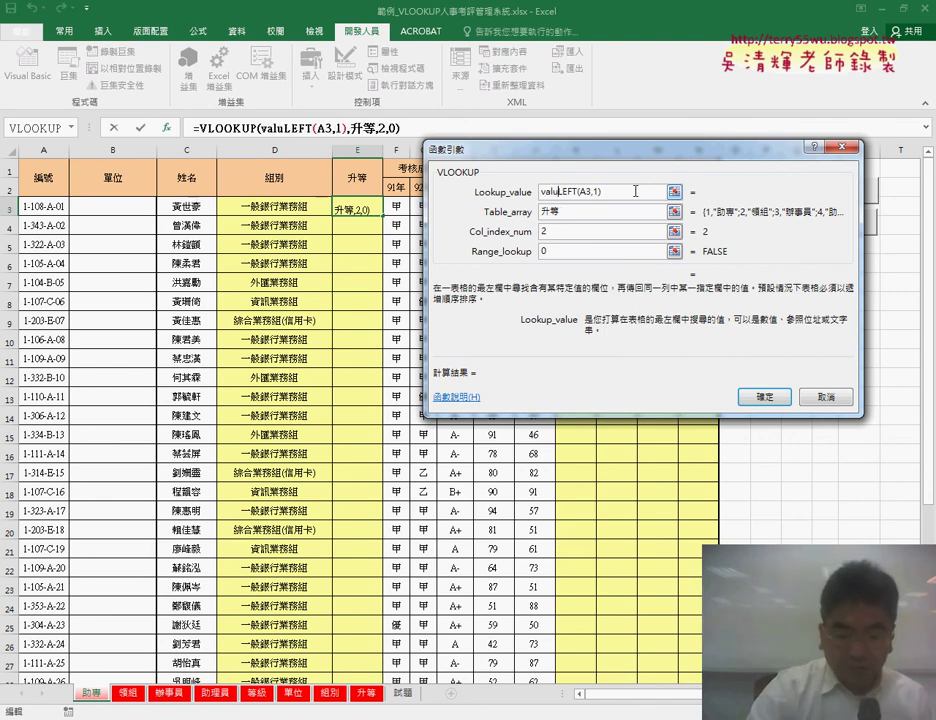
pyautogui.write('e(')
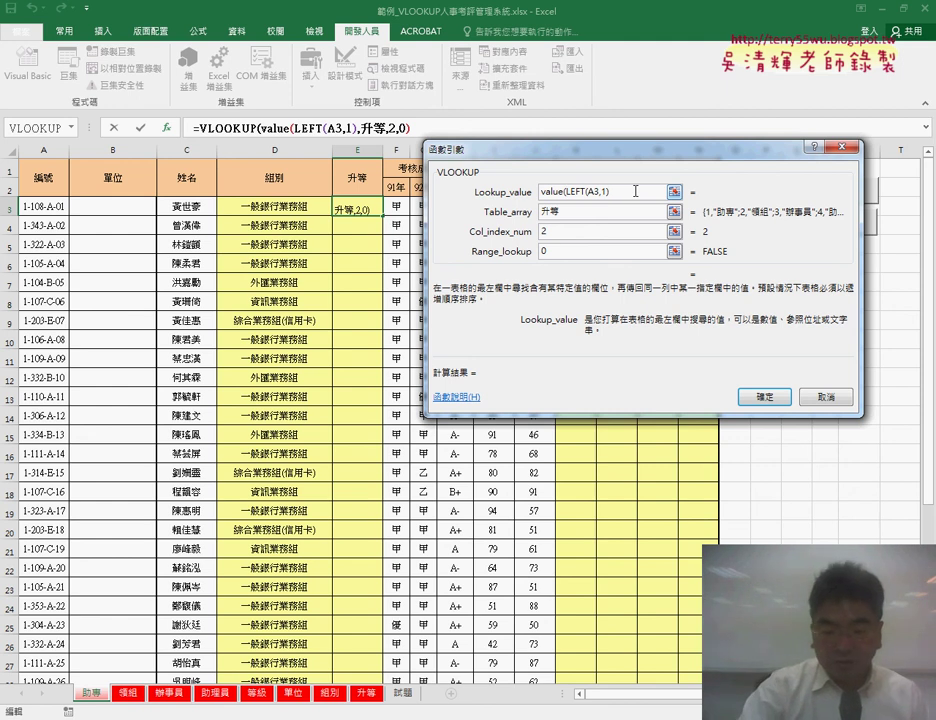
pyautogui.write(')')
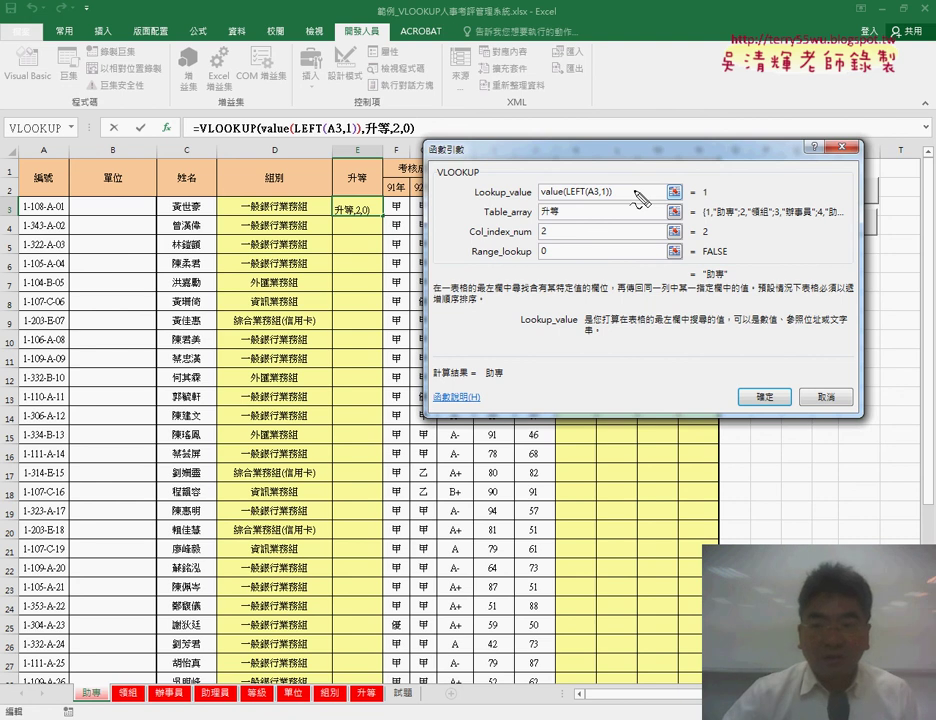
pyautogui.moveTo(706, 182); pyautogui.dragTo(712, 206)
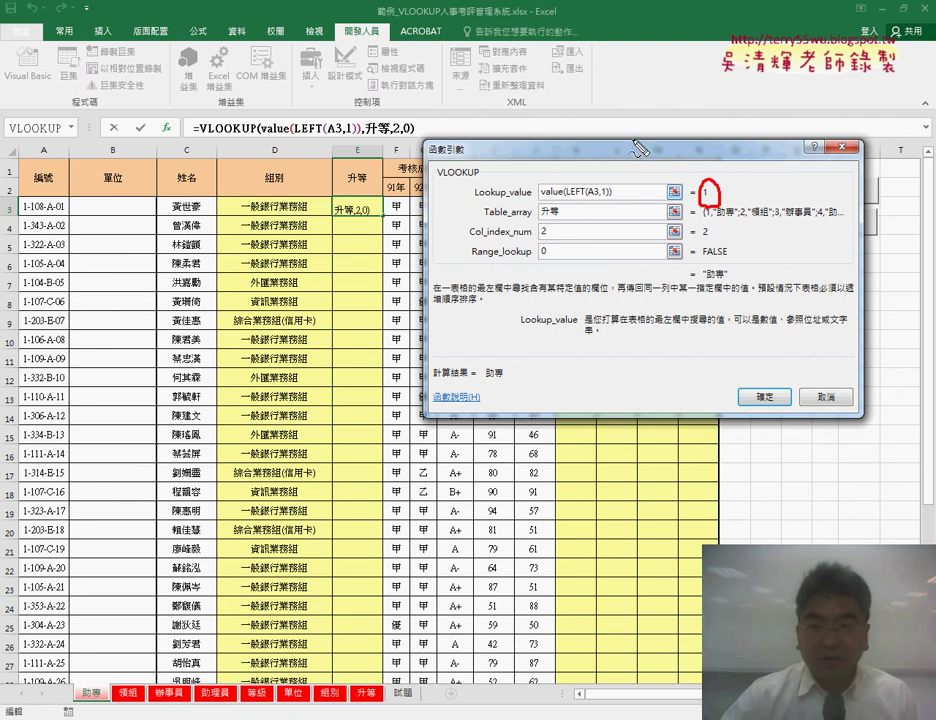
pyautogui.moveTo(648, 134); pyautogui.dragTo(650, 177)
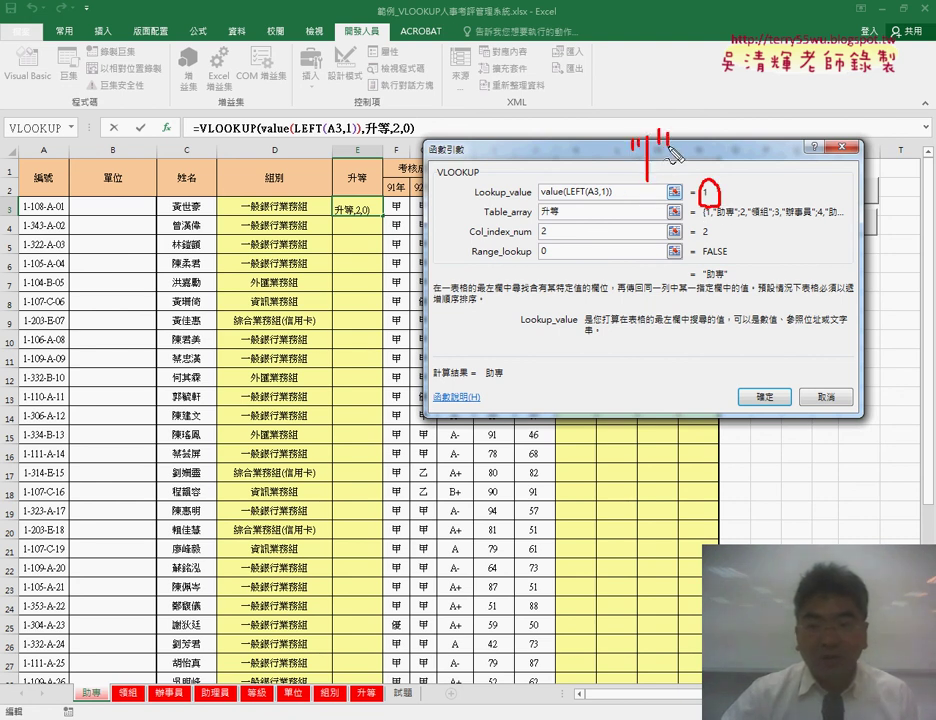
pyautogui.moveTo(590, 198); pyautogui.dragTo(615, 198)
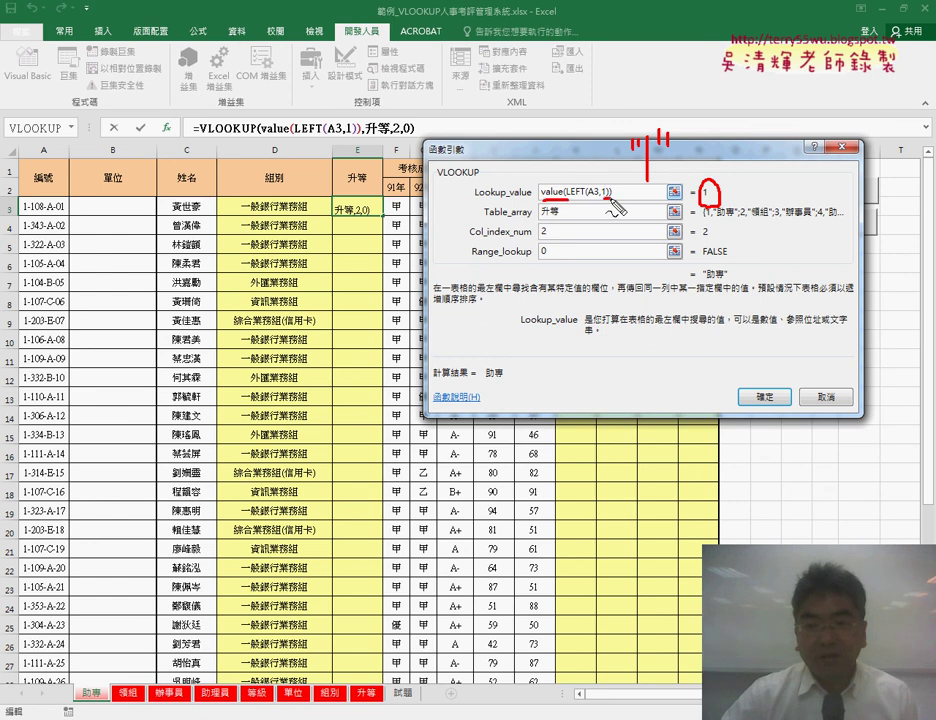
pyautogui.moveTo(676, 156); pyautogui.dragTo(716, 205)
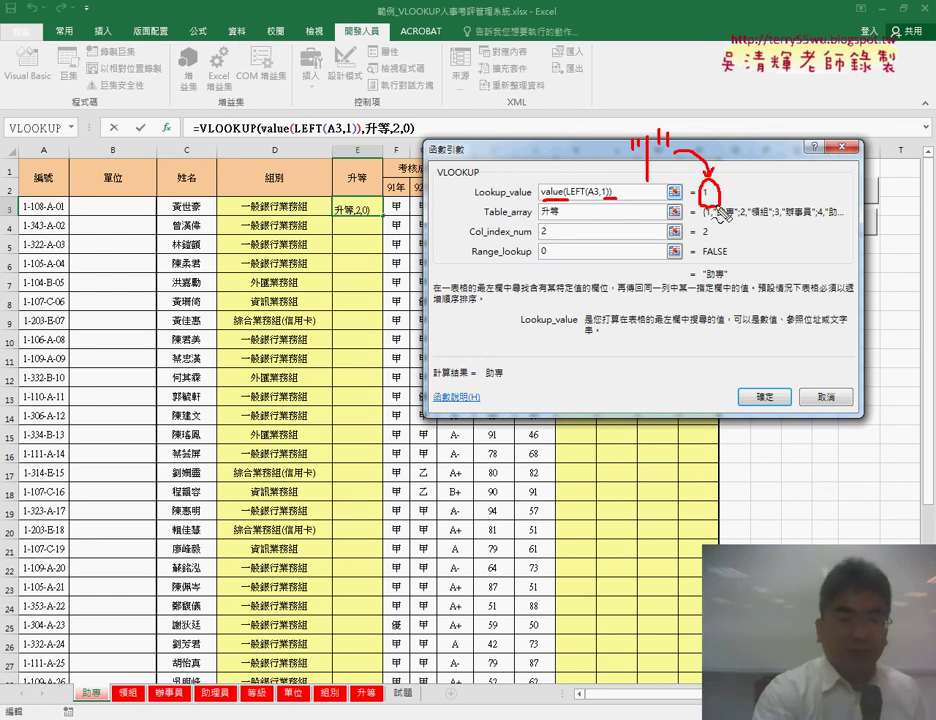
pyautogui.press('Escape')
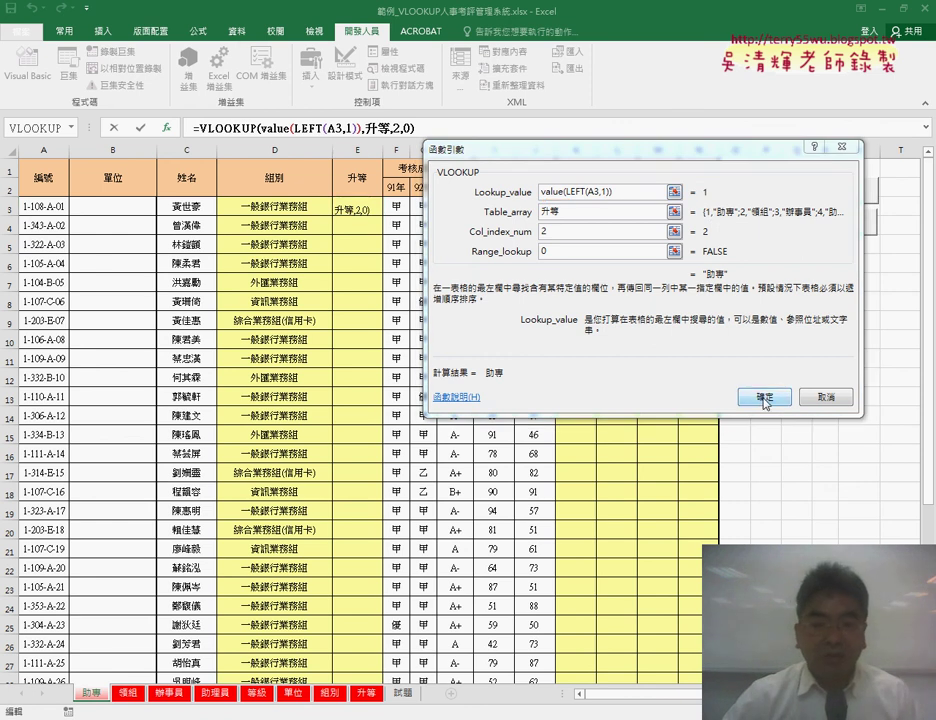
pyautogui.click(764, 397)
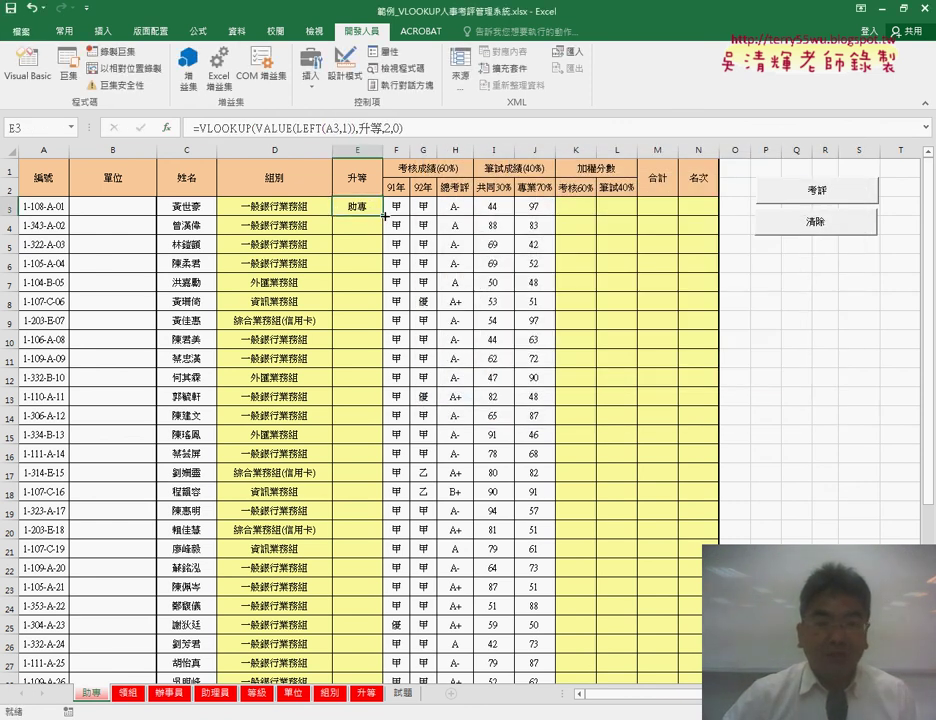
# Fill E3's formula down the 升等 column and check the D3 and E3 formulas.
pyautogui.doubleClick(384, 215)
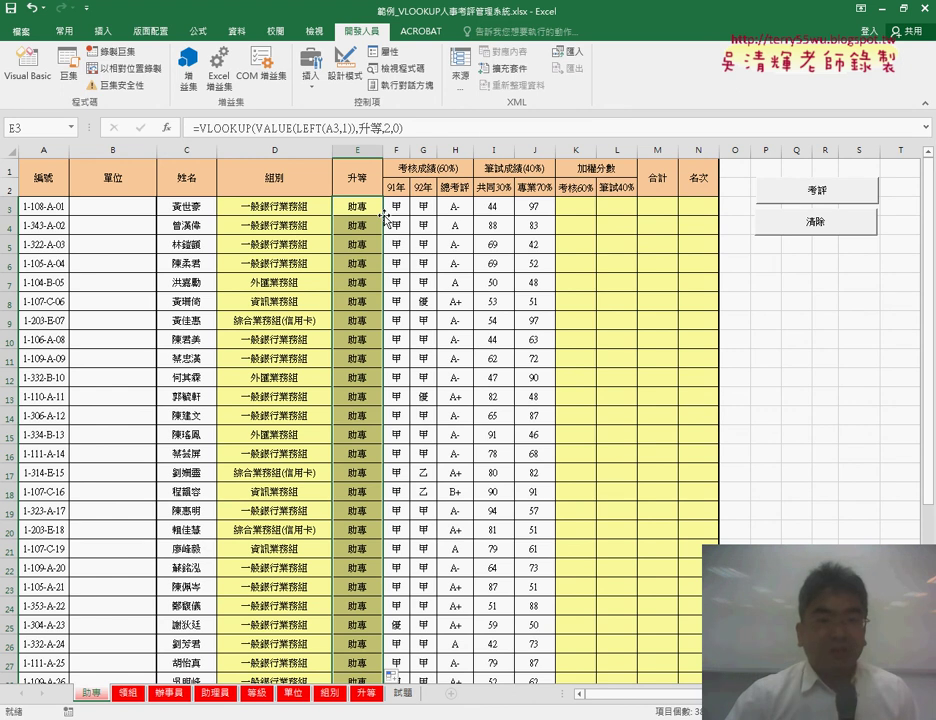
pyautogui.click(268, 208)
pyautogui.click(352, 208)
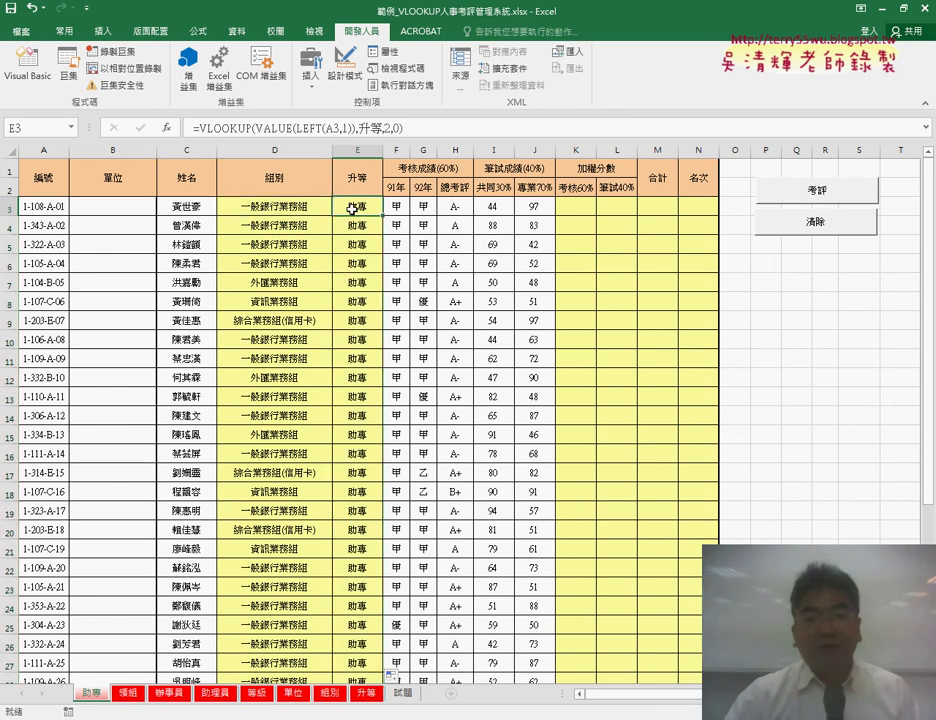
pyautogui.click(578, 205)
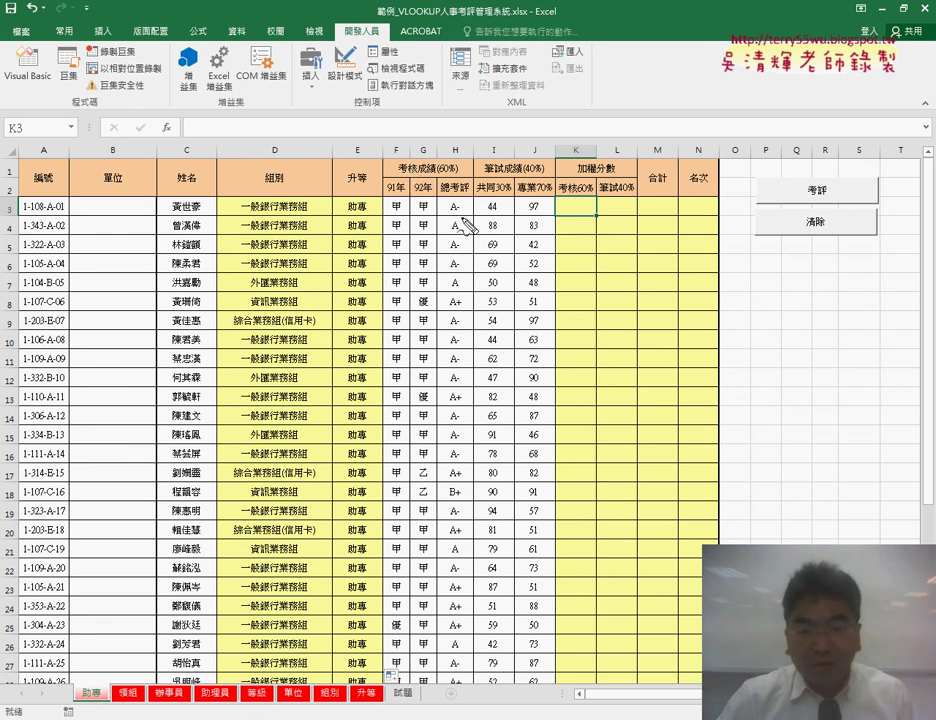
pyautogui.moveTo(463, 177); pyautogui.dragTo(401, 181)
pyautogui.moveTo(574, 207); pyautogui.dragTo(572, 225)
pyautogui.moveTo(398, 218); pyautogui.dragTo(466, 216)
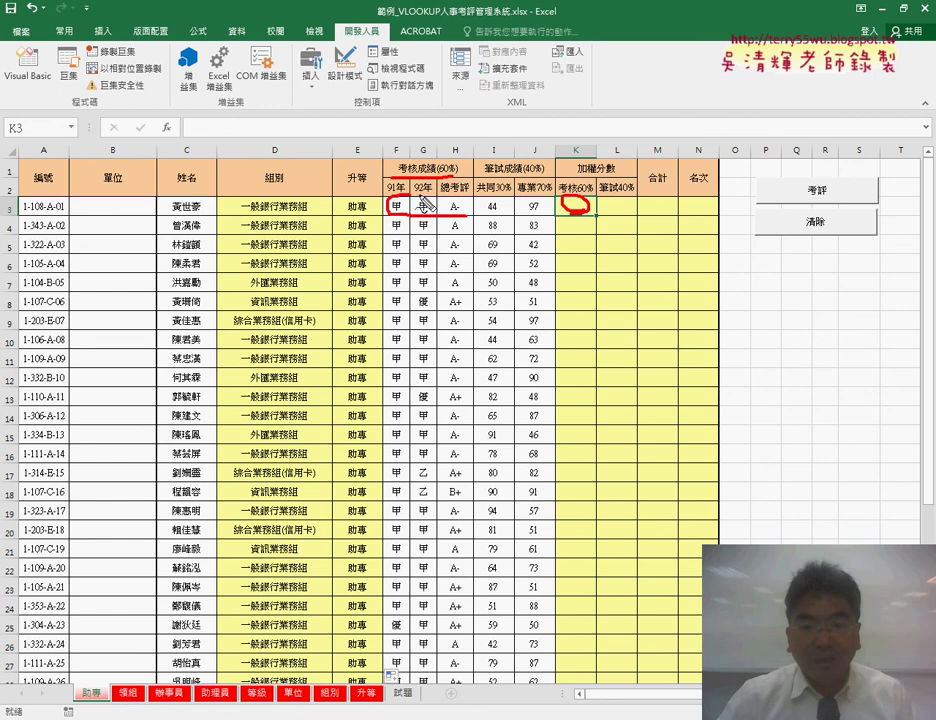
pyautogui.moveTo(614, 214); pyautogui.dragTo(636, 198)
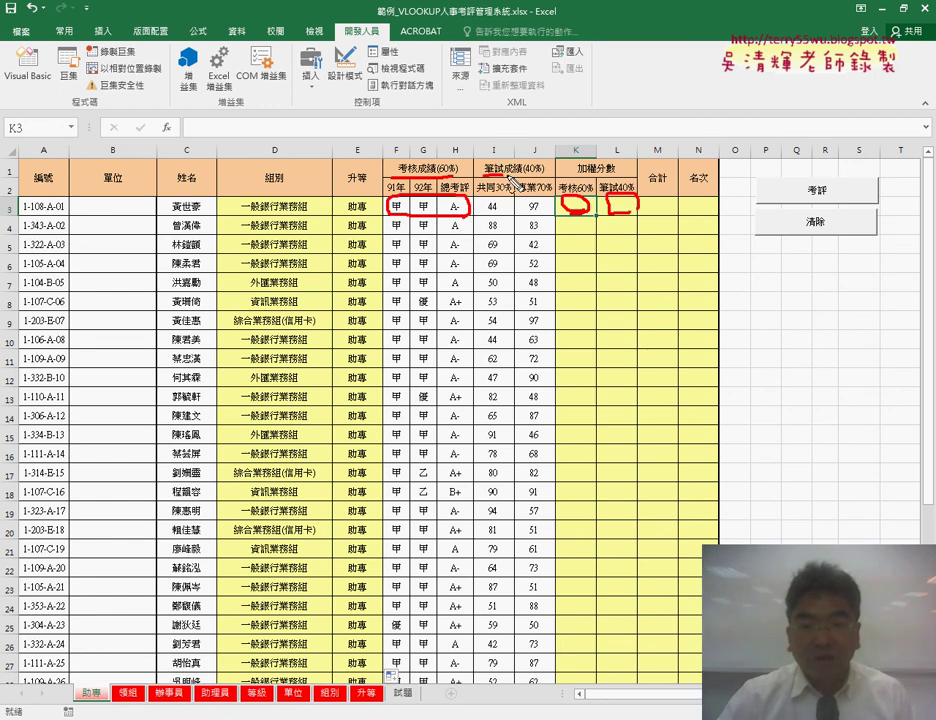
pyautogui.moveTo(486, 200); pyautogui.dragTo(530, 214)
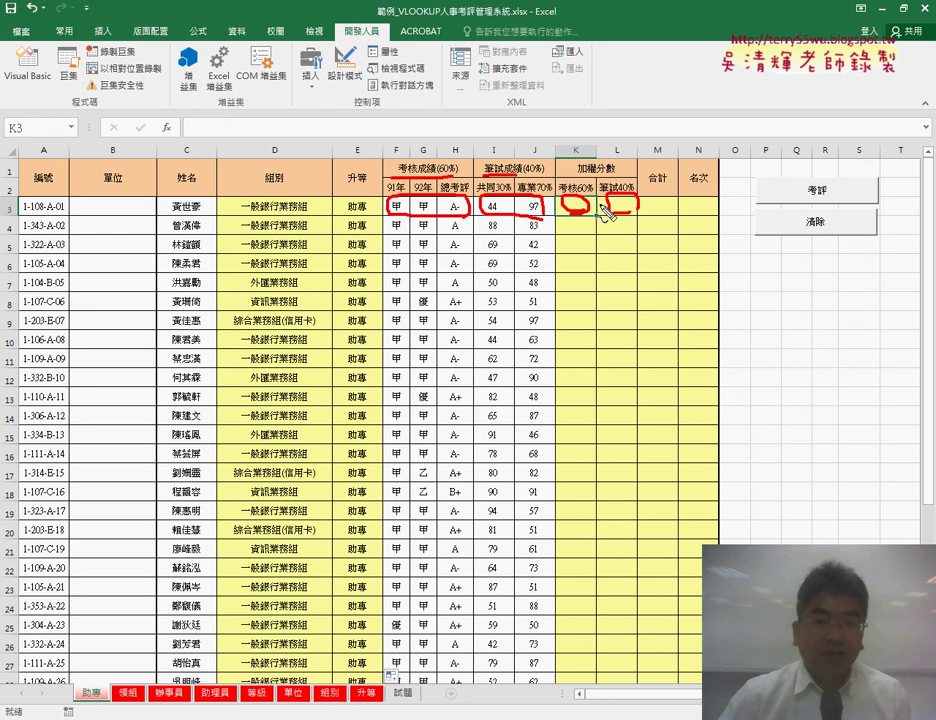